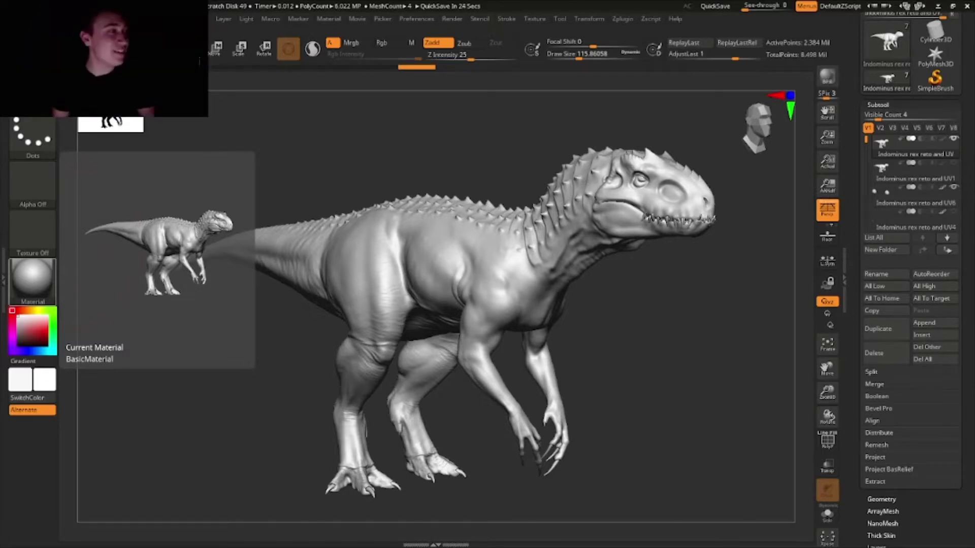
# Choose the ClayBuildup brush and set its draw size to about 41 for work on the dinosaur's head
pyautogui.moveTo(671, 377); pyautogui.dragTo(685, 410)
pyautogui.press('b')
pyautogui.press('c')
pyautogui.press('b')
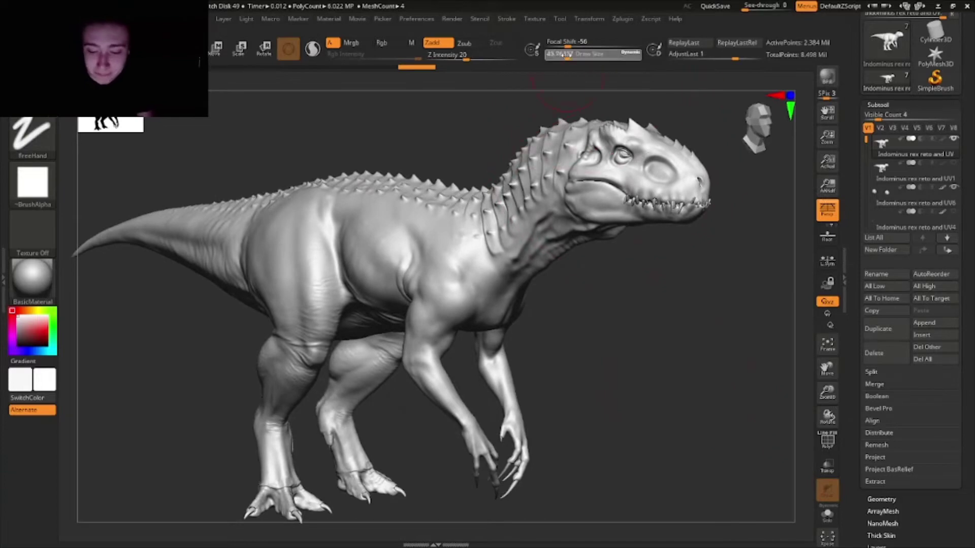
pyautogui.click(567, 55)
pyautogui.keyDown('alt'); pyautogui.moveTo(640, 321); pyautogui.dragTo(525, 422); pyautogui.keyUp('alt')
pyautogui.keyDown('ctrl'); pyautogui.moveTo(556, 287); pyautogui.dragTo(581, 355, button='right'); pyautogui.keyUp('ctrl')
pyautogui.moveTo(619, 430); pyautogui.dragTo(605, 334)
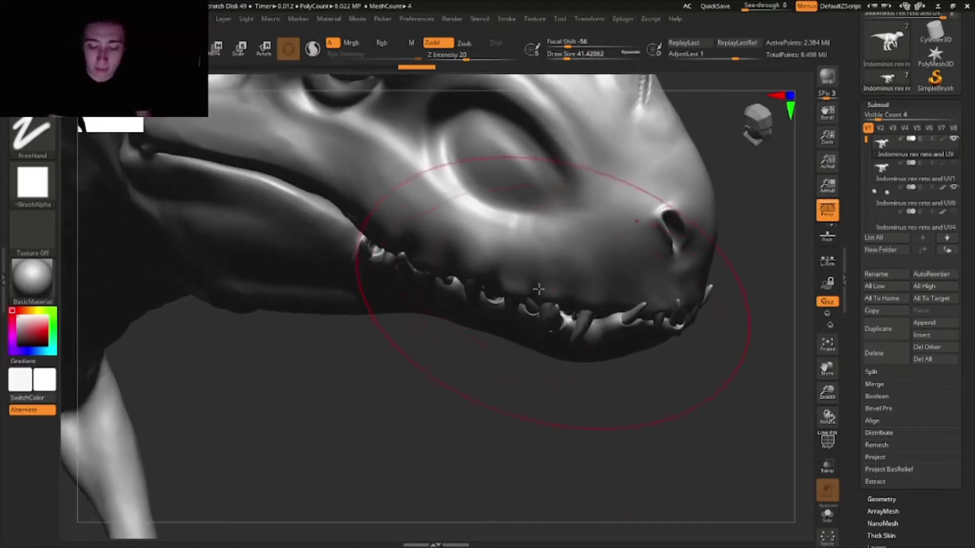
pyautogui.moveTo(653, 432)
pyautogui.mouseDown()
pyautogui.moveTo(668, 441)
pyautogui.moveTo(672, 393)
pyautogui.moveTo(688, 403)
pyautogui.moveTo(691, 426)
pyautogui.moveTo(669, 458)
pyautogui.moveTo(623, 416)
pyautogui.mouseUp()
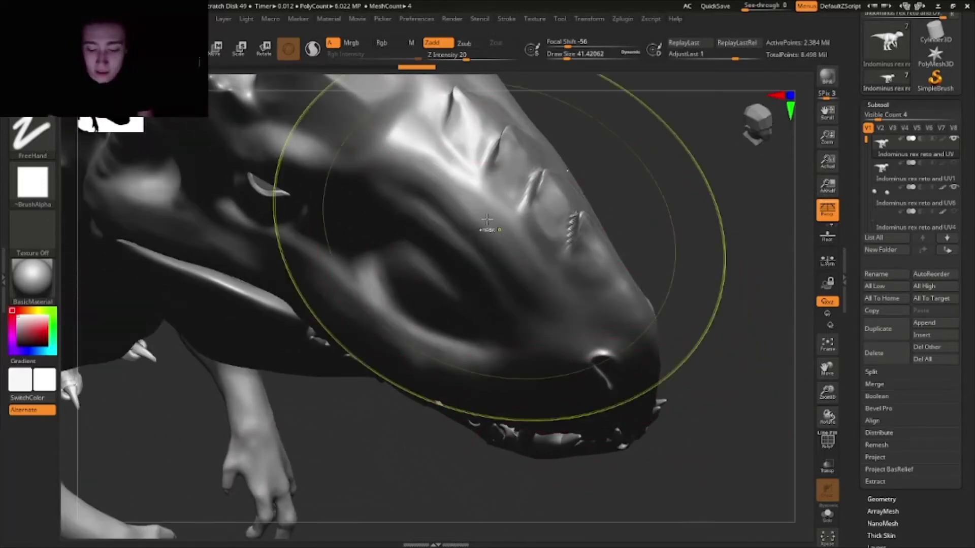
# Set the draw size to about 5 and paint a mask stroke along the snout beside the row of horns
pyautogui.keyDown('ctrl'); pyautogui.click(32, 86); pyautogui.keyUp('ctrl')
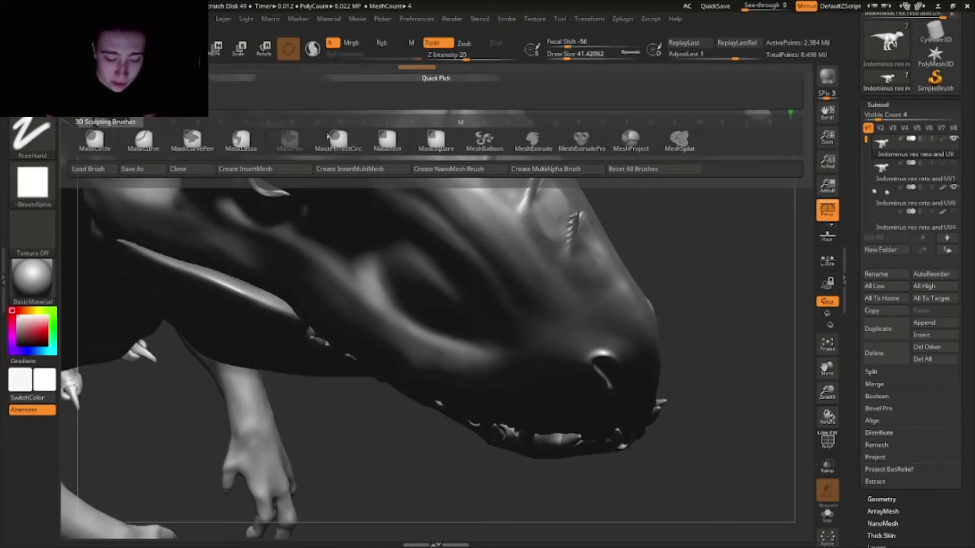
pyautogui.click(560, 57)
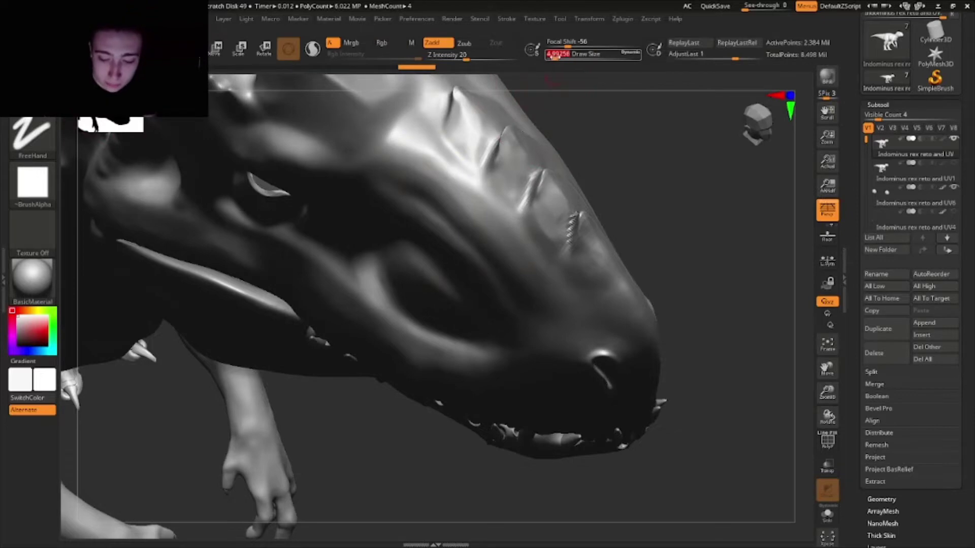
pyautogui.moveTo(422, 175)
pyautogui.keyDown('ctrl'); pyautogui.mouseDown()
pyautogui.moveTo(505, 246)
pyautogui.moveTo(422, 159)
pyautogui.mouseUp(); pyautogui.keyUp('ctrl')
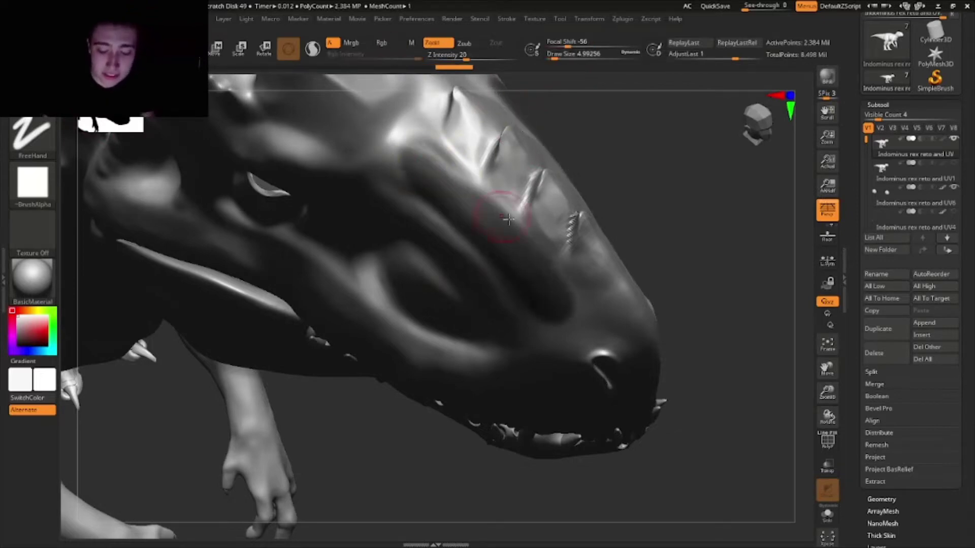
pyautogui.moveTo(685, 264); pyautogui.dragTo(728, 354)
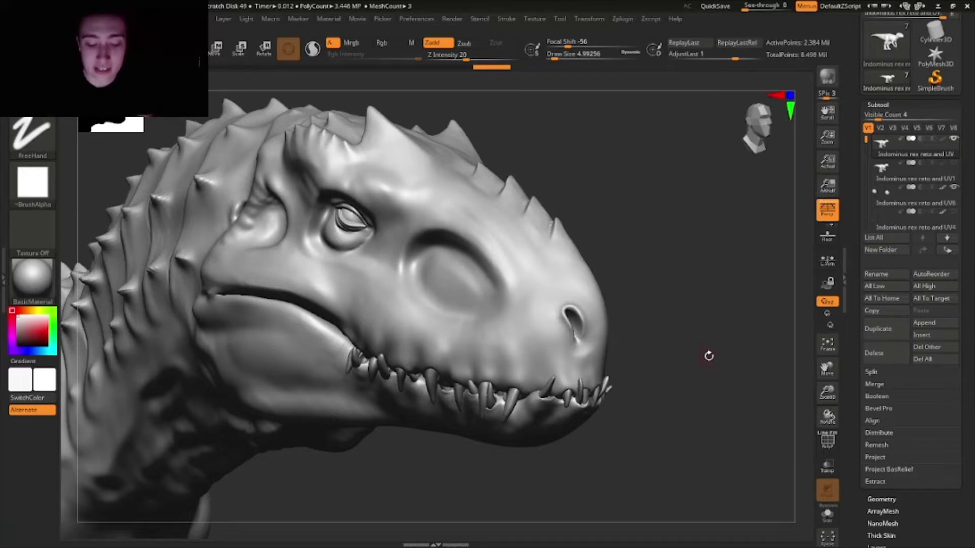
pyautogui.moveTo(709, 356); pyautogui.dragTo(654, 427)
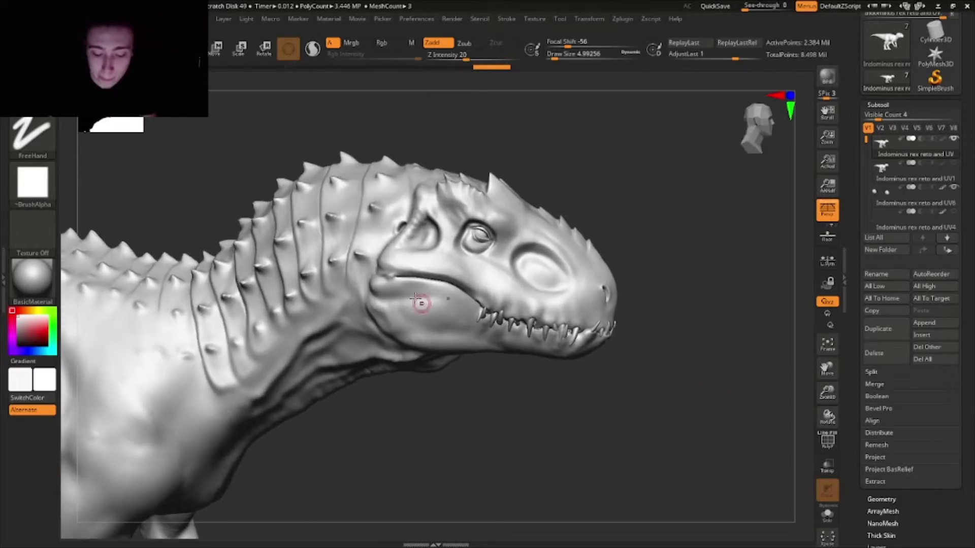
# Try masking a patch on the side of the lower jaw below the mouth line, and undo it
pyautogui.keyDown('ctrl'); pyautogui.moveTo(389, 299); pyautogui.dragTo(474, 337, button='right'); pyautogui.keyUp('ctrl')
pyautogui.moveTo(573, 365)
pyautogui.keyDown('alt'); pyautogui.mouseDown(button='right')
pyautogui.moveTo(504, 376)
pyautogui.moveTo(513, 355)
pyautogui.mouseUp(button='right'); pyautogui.keyUp('alt')
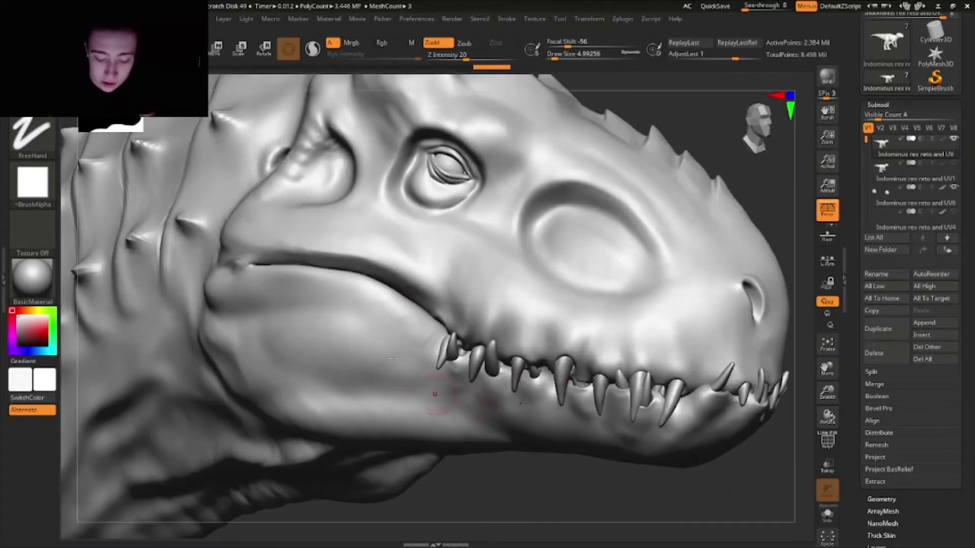
pyautogui.moveTo(273, 327)
pyautogui.keyDown('ctrl'); pyautogui.mouseDown()
pyautogui.moveTo(355, 374)
pyautogui.moveTo(432, 387)
pyautogui.moveTo(279, 322)
pyautogui.moveTo(376, 355)
pyautogui.moveTo(325, 368)
pyautogui.mouseUp(); pyautogui.keyUp('ctrl')
pyautogui.keyDown('ctrl'); pyautogui.click(314, 403); pyautogui.keyUp('ctrl')
pyautogui.keyDown('ctrl'); pyautogui.moveTo(279, 415); pyautogui.dragTo(345, 419); pyautogui.keyUp('ctrl')
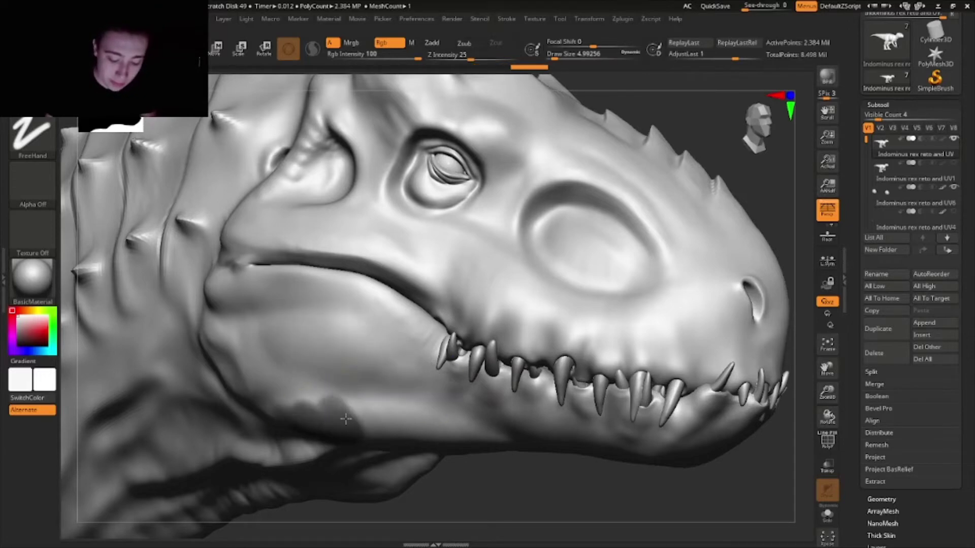
pyautogui.moveTo(509, 452); pyautogui.dragTo(452, 404)
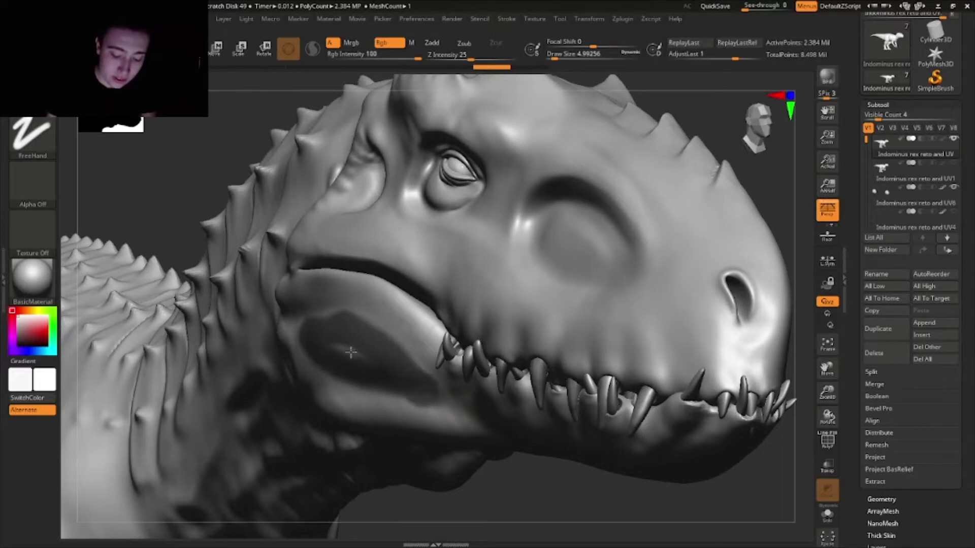
pyautogui.hotkey('ctrl', 'z')
# Try painting a mask stroke on the upper front arm, and undo it
pyautogui.moveTo(721, 502)
pyautogui.keyDown('alt'); pyautogui.mouseDown()
pyautogui.moveTo(731, 362)
pyautogui.moveTo(722, 358)
pyautogui.mouseUp(); pyautogui.keyUp('alt')
pyautogui.moveTo(681, 244)
pyautogui.mouseDown()
pyautogui.moveTo(615, 274)
pyautogui.moveTo(548, 325)
pyautogui.moveTo(456, 363)
pyautogui.moveTo(451, 325)
pyautogui.moveTo(361, 363)
pyautogui.mouseUp()
pyautogui.moveTo(361, 406)
pyautogui.mouseDown()
pyautogui.moveTo(389, 442)
pyautogui.moveTo(391, 381)
pyautogui.moveTo(435, 372)
pyautogui.moveTo(583, 403)
pyautogui.moveTo(535, 394)
pyautogui.moveTo(530, 373)
pyautogui.moveTo(583, 394)
pyautogui.moveTo(583, 372)
pyautogui.moveTo(514, 386)
pyautogui.moveTo(628, 382)
pyautogui.moveTo(592, 383)
pyautogui.moveTo(442, 342)
pyautogui.moveTo(426, 316)
pyautogui.moveTo(411, 316)
pyautogui.mouseUp()
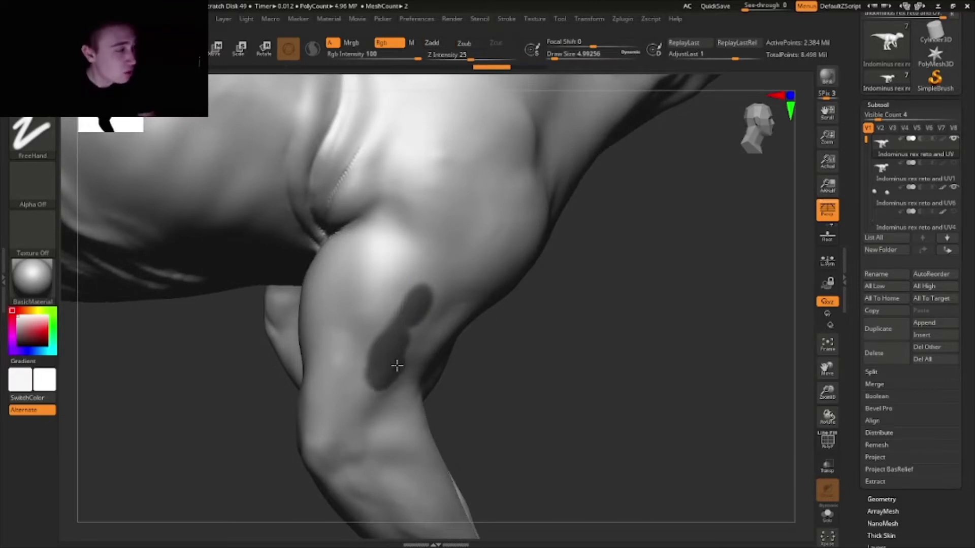
pyautogui.hotkey('ctrl', 'z')
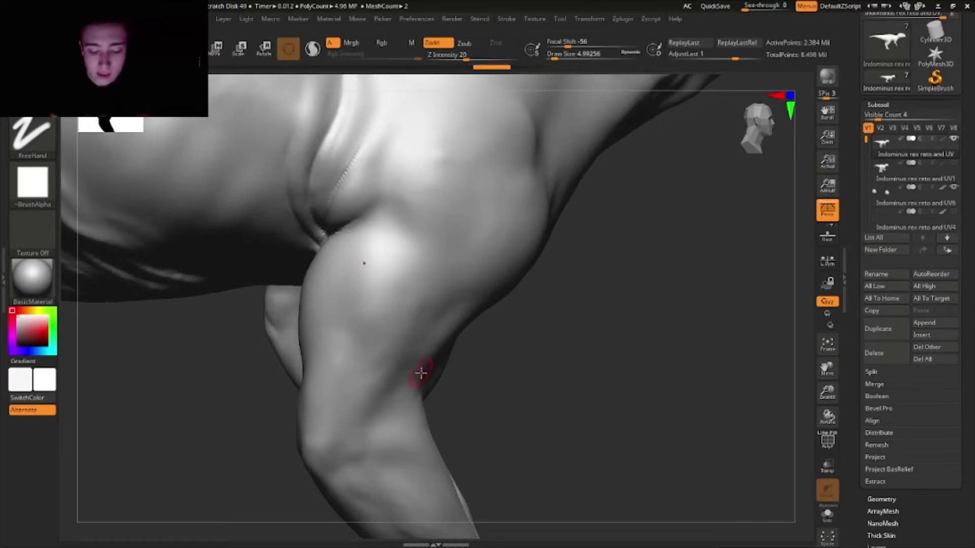
# Compare the detailed body with the smooth base body by switching between the UV and UV1 subtools
pyautogui.moveTo(608, 433); pyautogui.dragTo(679, 424)
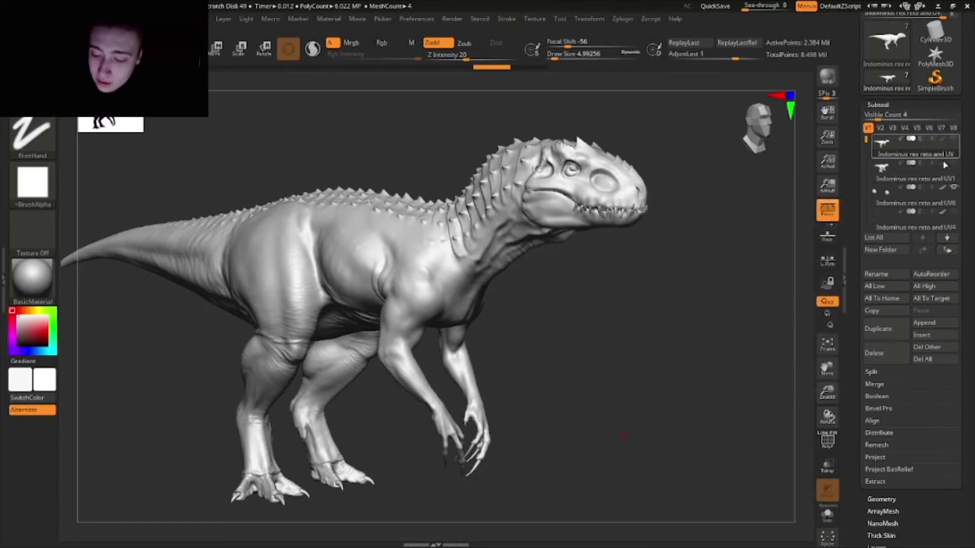
pyautogui.click(892, 197)
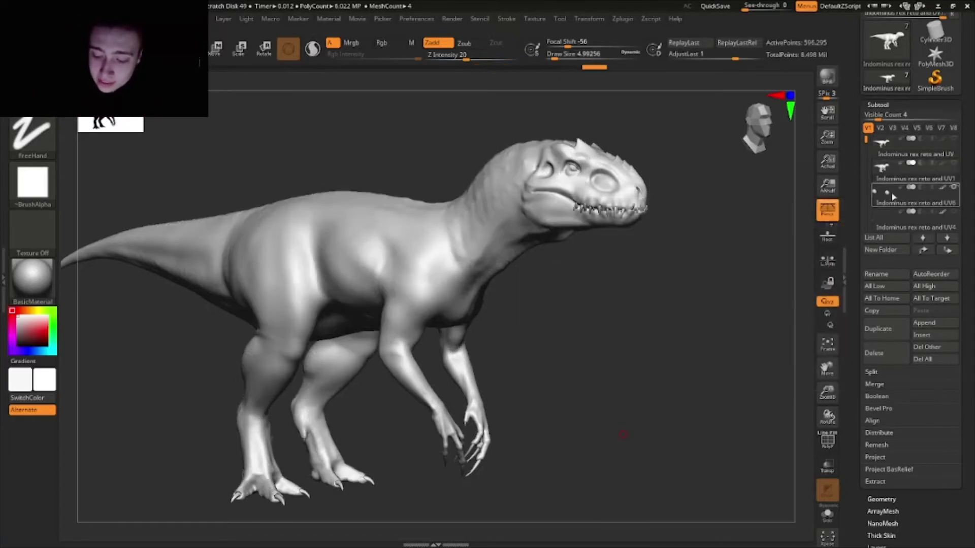
pyautogui.click(918, 156)
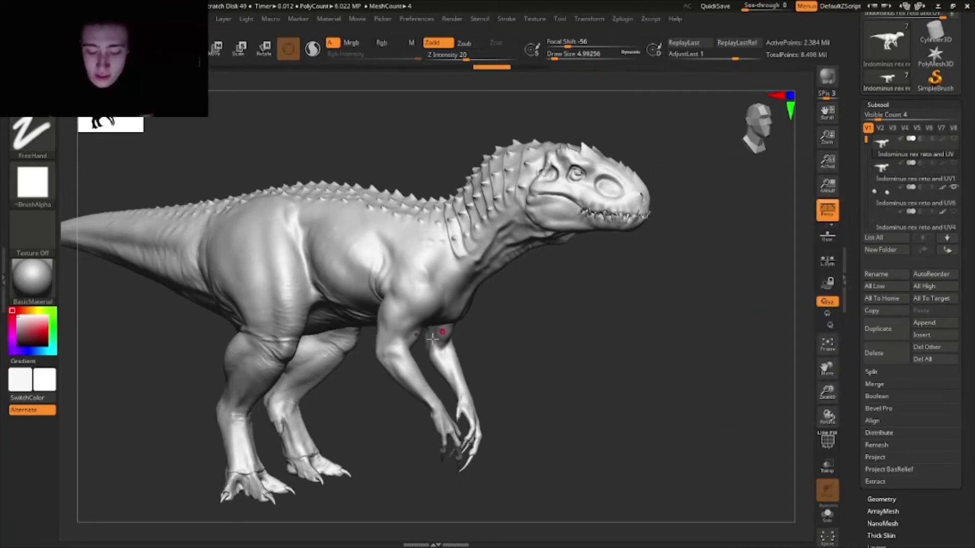
pyautogui.keyDown('ctrl'); pyautogui.moveTo(422, 355); pyautogui.dragTo(486, 360, button='right'); pyautogui.keyUp('ctrl')
pyautogui.click(901, 176)
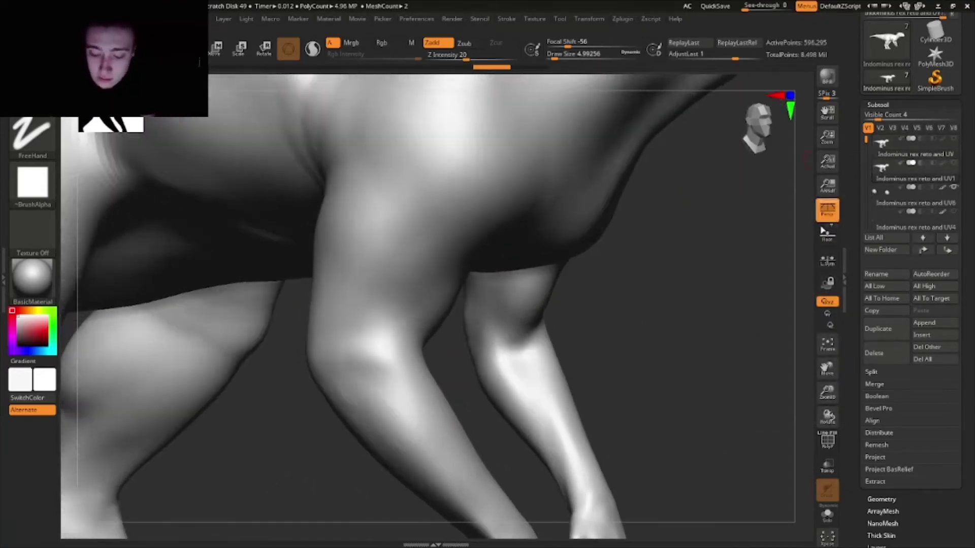
pyautogui.moveTo(724, 360)
pyautogui.mouseDown()
pyautogui.moveTo(717, 392)
pyautogui.moveTo(703, 381)
pyautogui.moveTo(730, 369)
pyautogui.mouseUp()
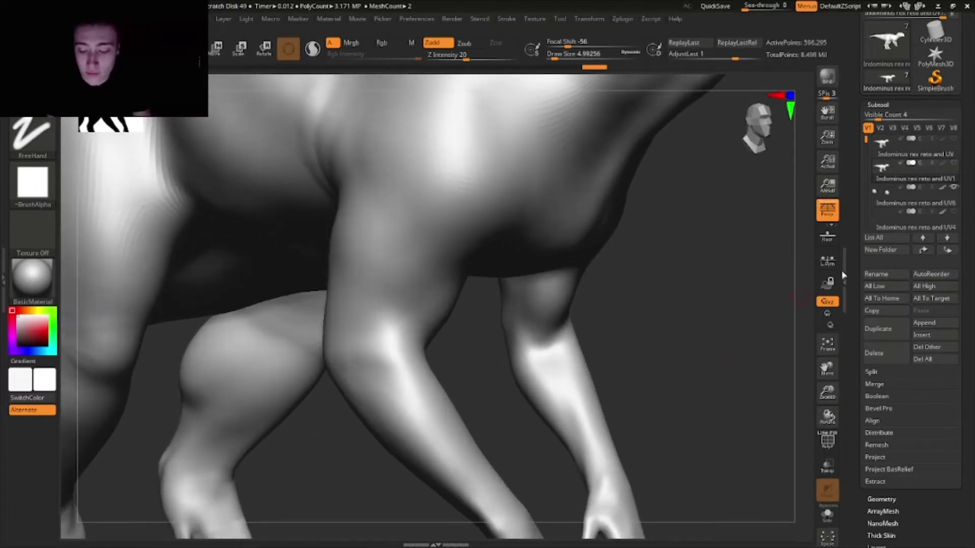
pyautogui.click(893, 147)
pyautogui.moveTo(879, 172)
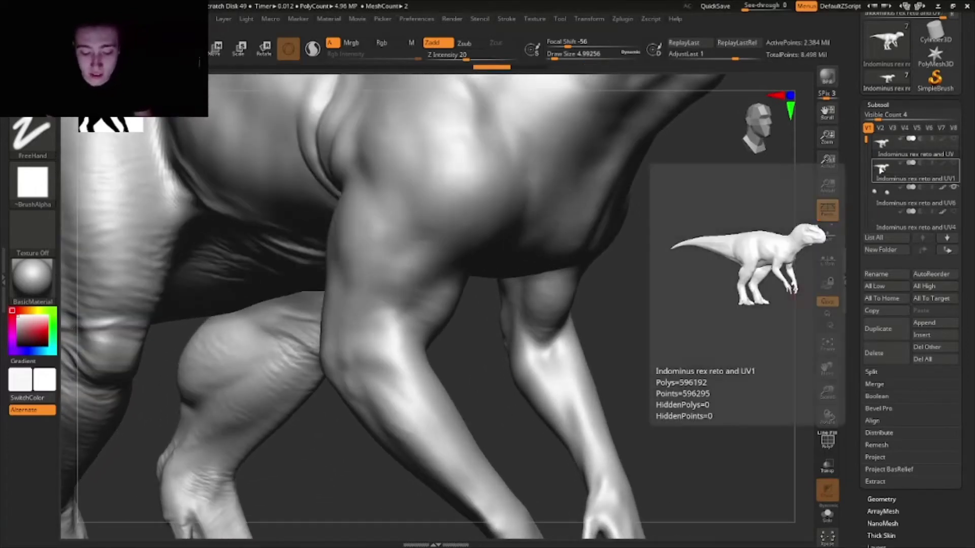
# Activate the smooth Indominus rex UV1 subtool and set the brush to draw size about 20 and Z intensity 10
pyautogui.click(895, 173)
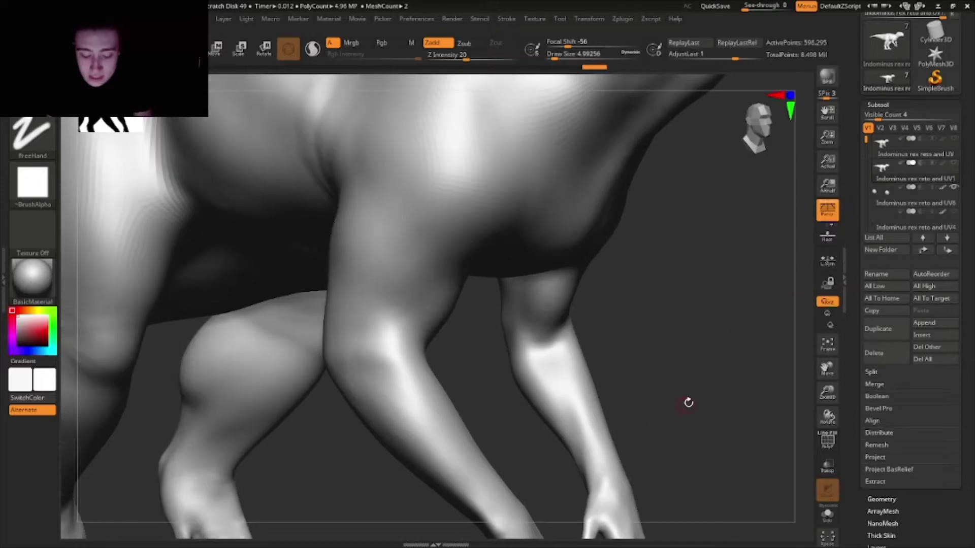
pyautogui.moveTo(687, 400); pyautogui.dragTo(668, 396)
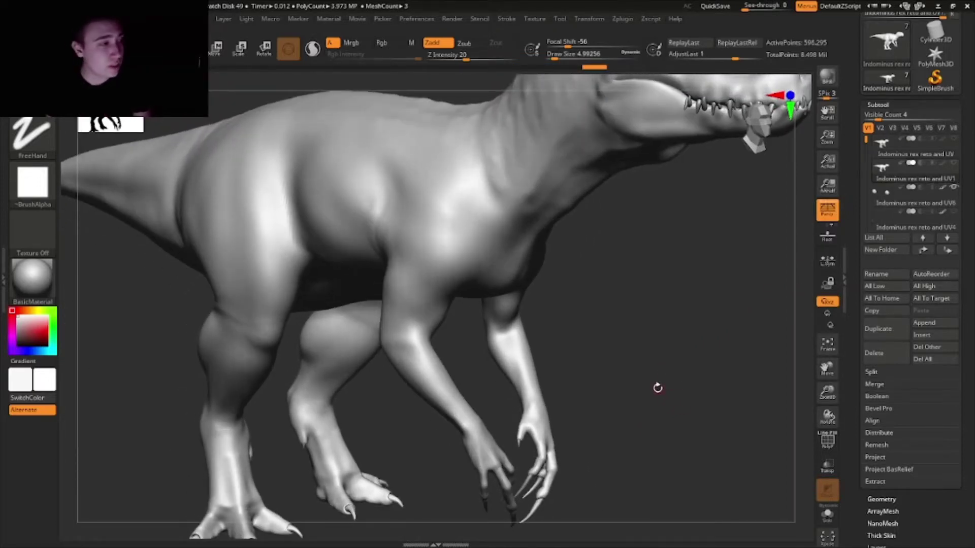
pyautogui.moveTo(483, 305)
pyautogui.keyDown('alt'); pyautogui.mouseDown()
pyautogui.moveTo(491, 370)
pyautogui.moveTo(482, 331)
pyautogui.moveTo(479, 343)
pyautogui.moveTo(523, 176)
pyautogui.mouseUp(); pyautogui.keyUp('alt')
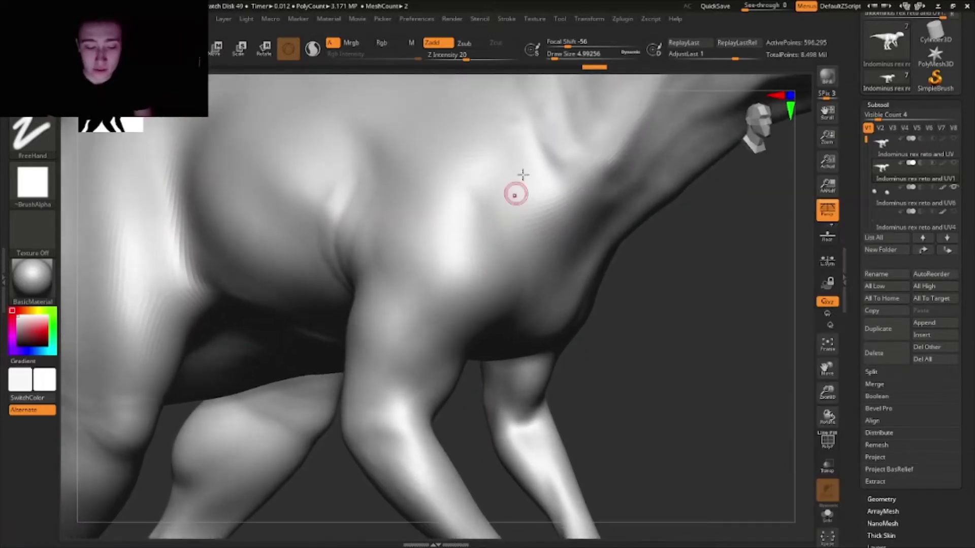
pyautogui.moveTo(555, 59); pyautogui.dragTo(560, 59)
pyautogui.click(455, 59)
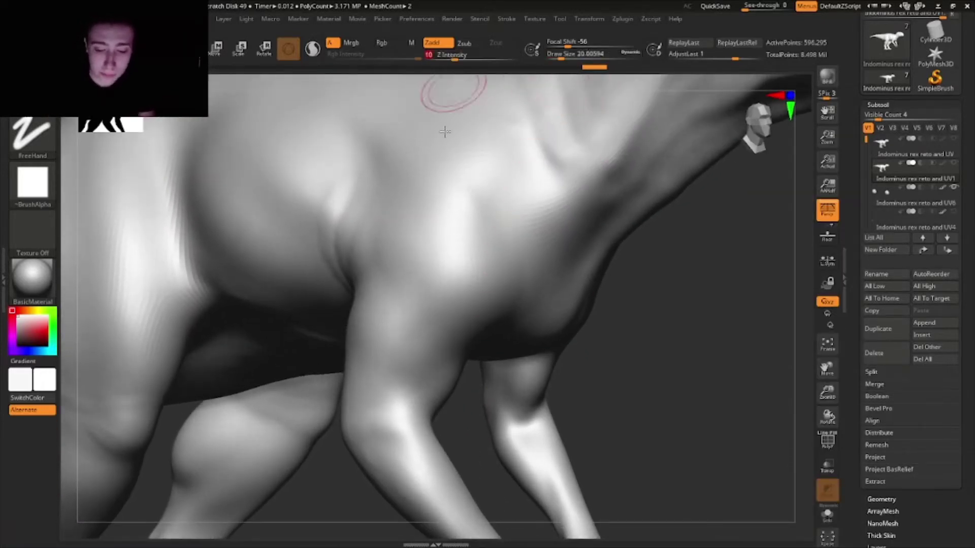
pyautogui.moveTo(677, 339); pyautogui.dragTo(640, 375)
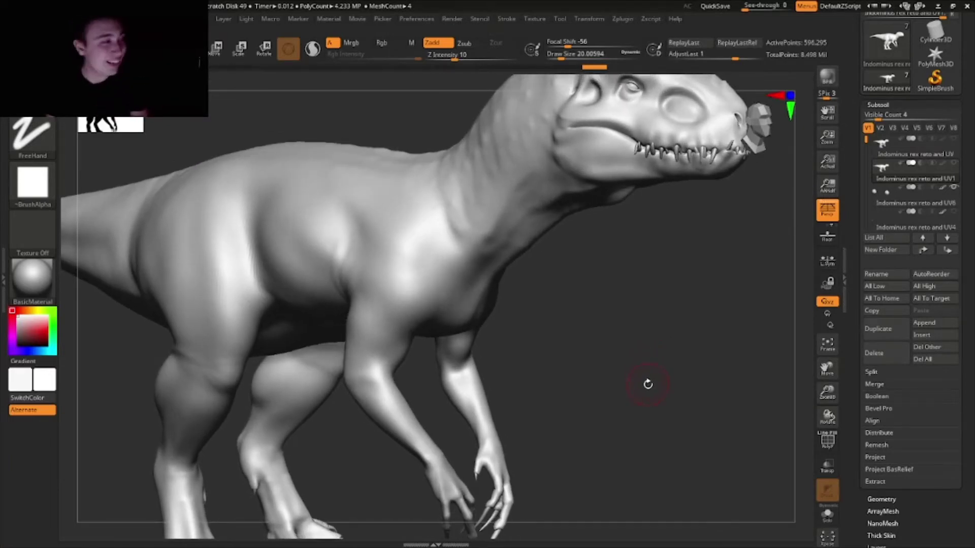
# Sculpt a diagonal muscle form across the shoulder blade of the smooth body and soften it
pyautogui.moveTo(426, 241); pyautogui.dragTo(404, 338, button='right')
pyautogui.moveTo(404, 338); pyautogui.dragTo(326, 249)
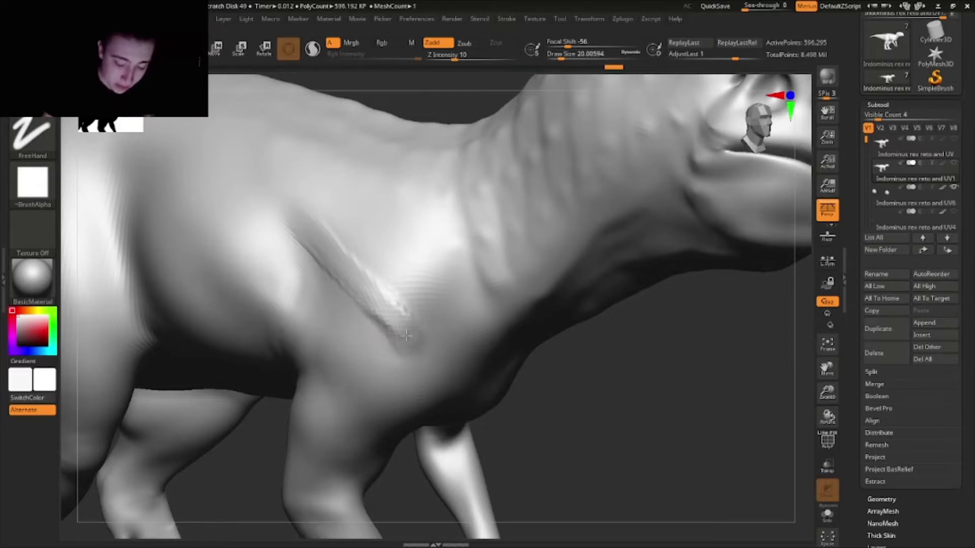
pyautogui.moveTo(406, 335)
pyautogui.mouseDown()
pyautogui.moveTo(412, 340)
pyautogui.moveTo(311, 255)
pyautogui.moveTo(300, 223)
pyautogui.mouseUp()
pyautogui.moveTo(424, 292); pyautogui.dragTo(406, 282, button='right')
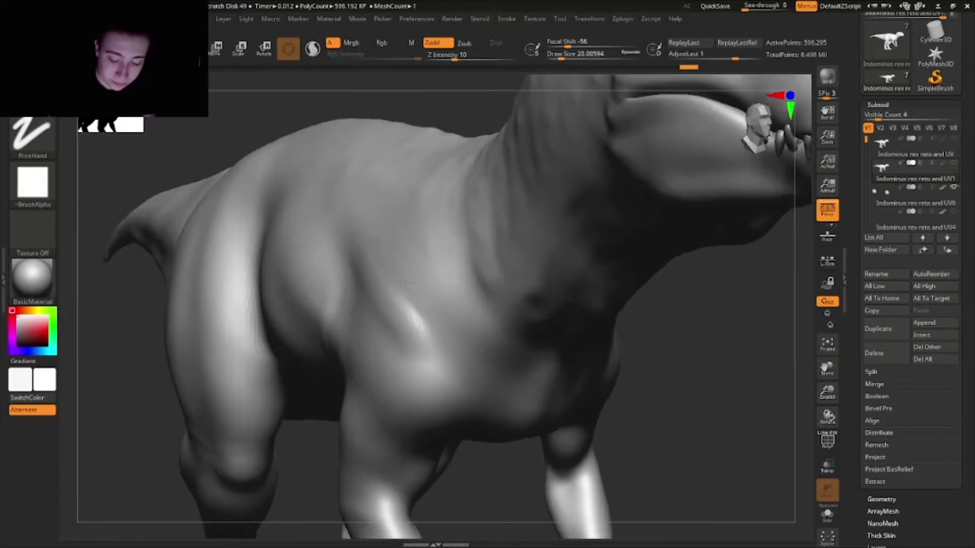
# Build up the rounded shoulder muscle above the front arm with ClayBuildup strokes and smooth it
pyautogui.moveTo(348, 261)
pyautogui.mouseDown(button='right')
pyautogui.moveTo(380, 315)
pyautogui.moveTo(436, 374)
pyautogui.moveTo(429, 320)
pyautogui.mouseUp(button='right')
pyautogui.moveTo(424, 350)
pyautogui.mouseDown()
pyautogui.moveTo(441, 333)
pyautogui.moveTo(458, 387)
pyautogui.mouseUp()
pyautogui.moveTo(456, 375); pyautogui.dragTo(495, 358, button='right')
pyautogui.moveTo(389, 358); pyautogui.dragTo(351, 290)
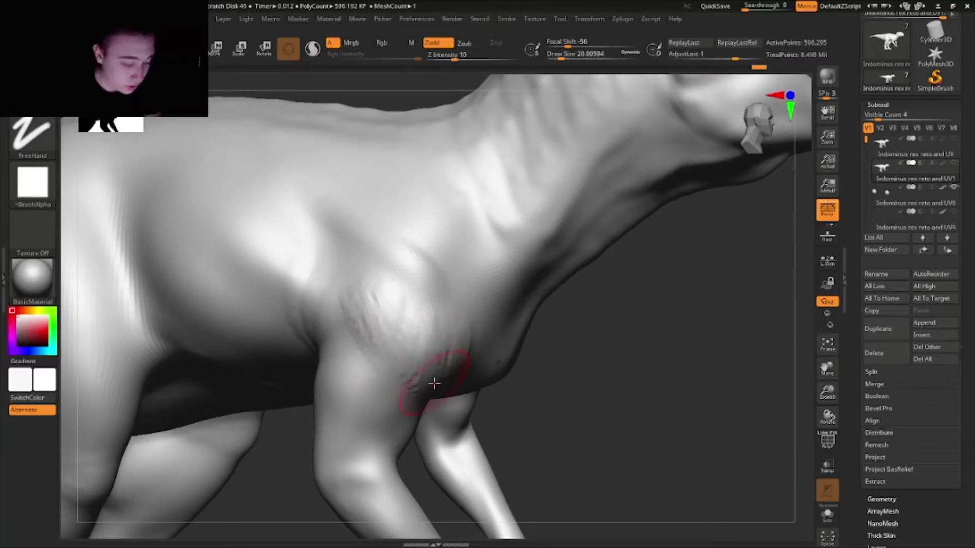
pyautogui.moveTo(440, 363); pyautogui.dragTo(428, 323)
pyautogui.moveTo(425, 387); pyautogui.dragTo(431, 375)
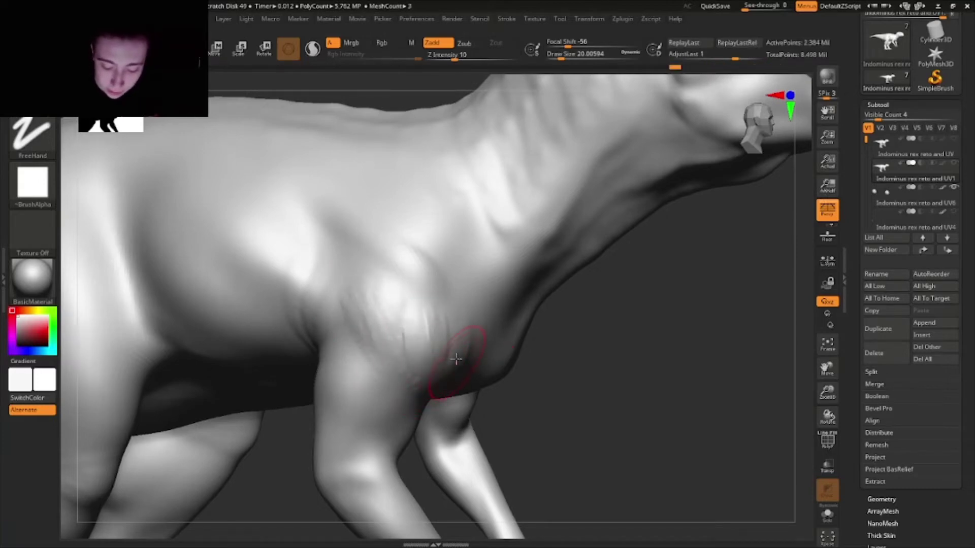
pyautogui.moveTo(469, 322); pyautogui.dragTo(468, 312)
pyautogui.moveTo(375, 366)
pyautogui.mouseDown()
pyautogui.moveTo(378, 290)
pyautogui.moveTo(402, 322)
pyautogui.moveTo(375, 304)
pyautogui.mouseUp()
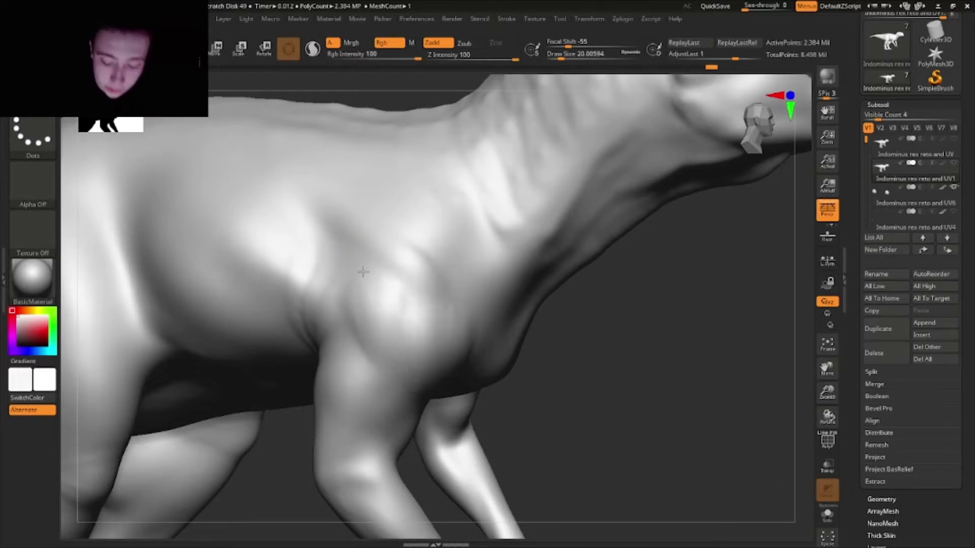
# Refine the shoulder muscle on the opposite side of the body and smooth its transition into the arm
pyautogui.moveTo(660, 386)
pyautogui.mouseDown()
pyautogui.moveTo(638, 401)
pyautogui.moveTo(674, 426)
pyautogui.moveTo(670, 401)
pyautogui.moveTo(644, 395)
pyautogui.moveTo(595, 355)
pyautogui.moveTo(600, 368)
pyautogui.moveTo(574, 391)
pyautogui.mouseUp()
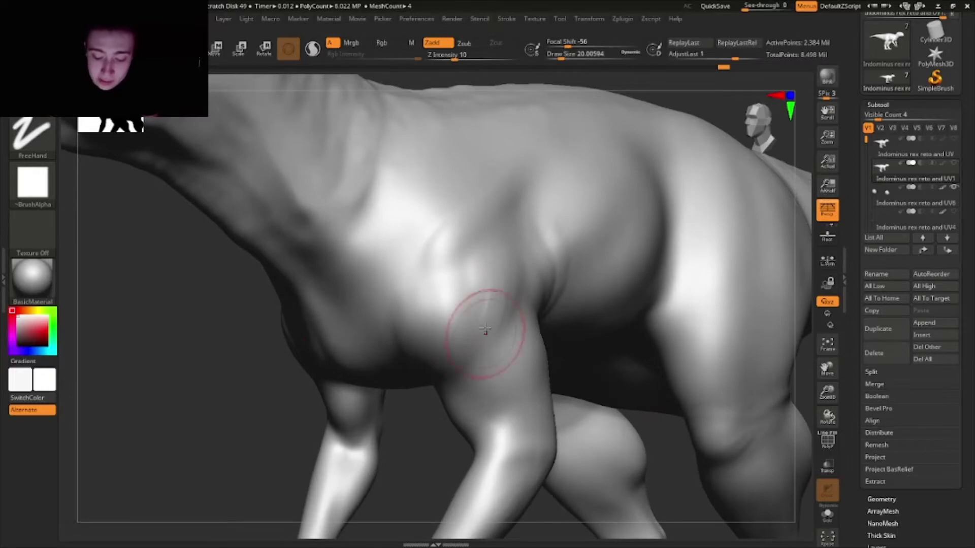
pyautogui.press('shift')
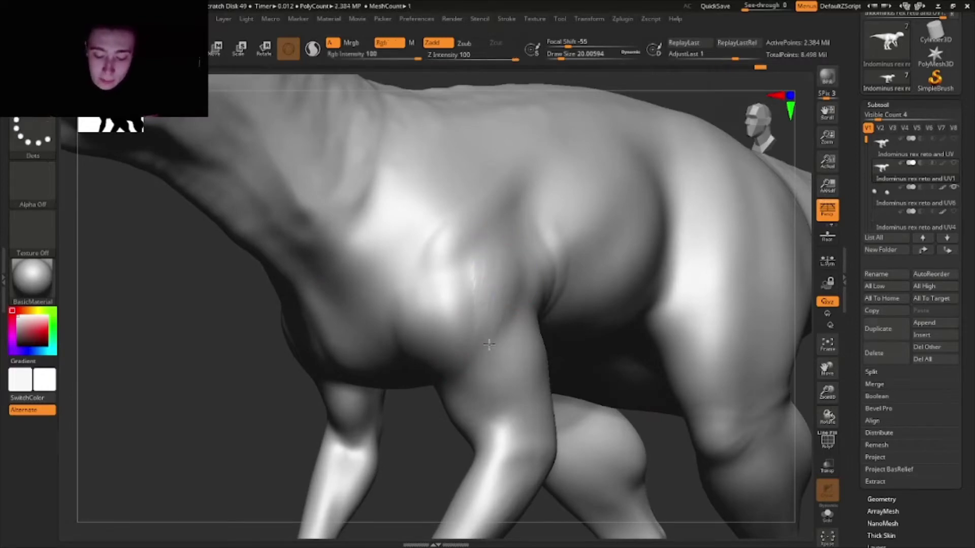
pyautogui.moveTo(489, 344)
pyautogui.mouseDown(button='right')
pyautogui.moveTo(489, 391)
pyautogui.moveTo(550, 314)
pyautogui.moveTo(523, 330)
pyautogui.moveTo(546, 339)
pyautogui.moveTo(543, 350)
pyautogui.mouseUp(button='right')
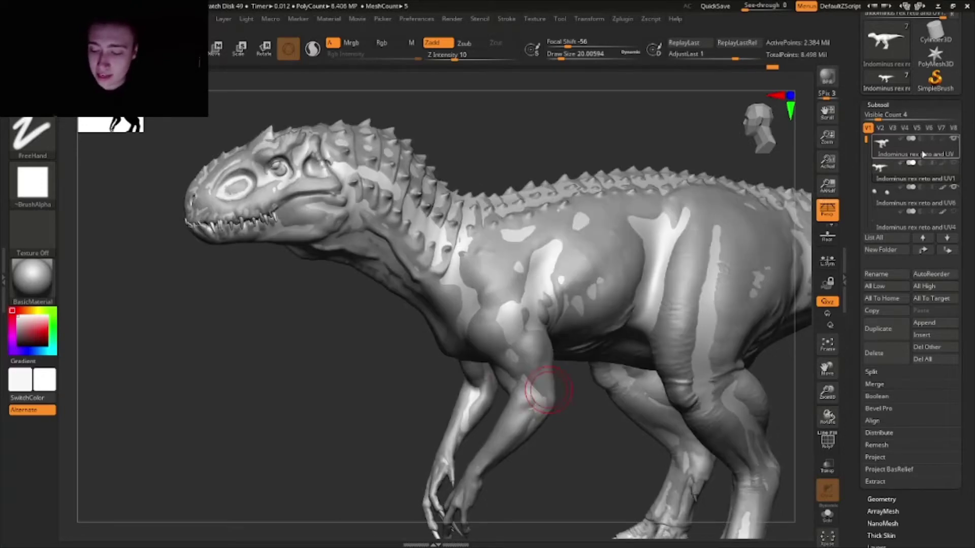
# Isolate the detailed UV body subtool and examine the skin wrinkles on its legs, feet and neck
pyautogui.click(953, 142)
pyautogui.keyDown('alt'); pyautogui.moveTo(674, 344); pyautogui.dragTo(606, 373, button='right'); pyautogui.keyUp('alt')
pyautogui.moveTo(592, 308); pyautogui.dragTo(594, 310, button='right')
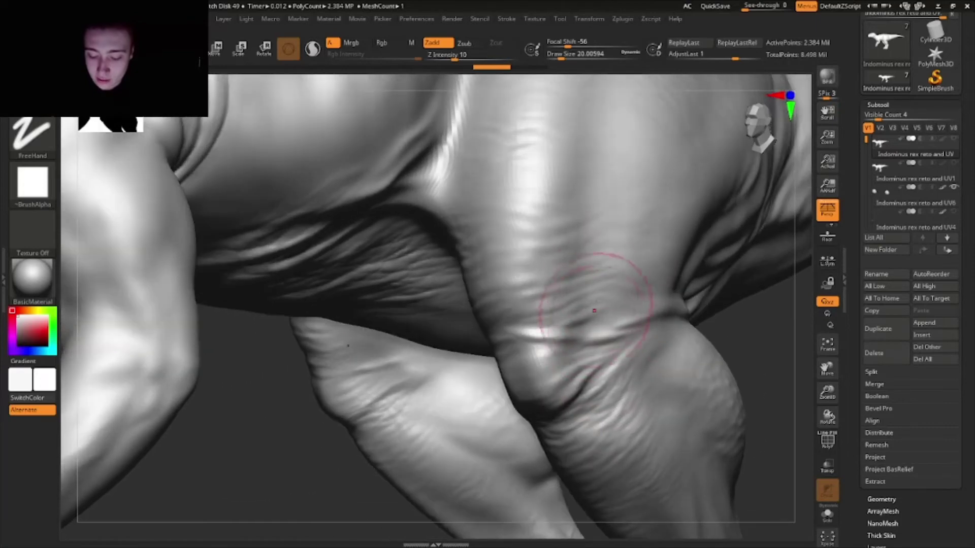
pyautogui.keyDown('ctrl'); pyautogui.moveTo(603, 365); pyautogui.dragTo(538, 325, button='right'); pyautogui.keyUp('ctrl')
pyautogui.keyDown('alt'); pyautogui.moveTo(566, 407); pyautogui.dragTo(556, 265, button='right'); pyautogui.keyUp('alt')
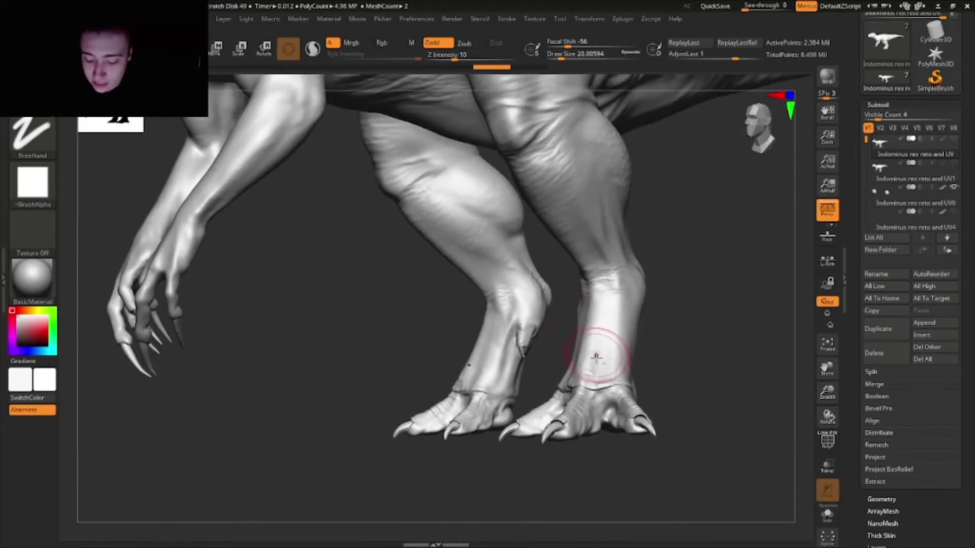
pyautogui.keyDown('ctrl'); pyautogui.moveTo(599, 386); pyautogui.dragTo(583, 482, button='right'); pyautogui.keyUp('ctrl')
pyautogui.moveTo(396, 373); pyautogui.dragTo(522, 382, button='right')
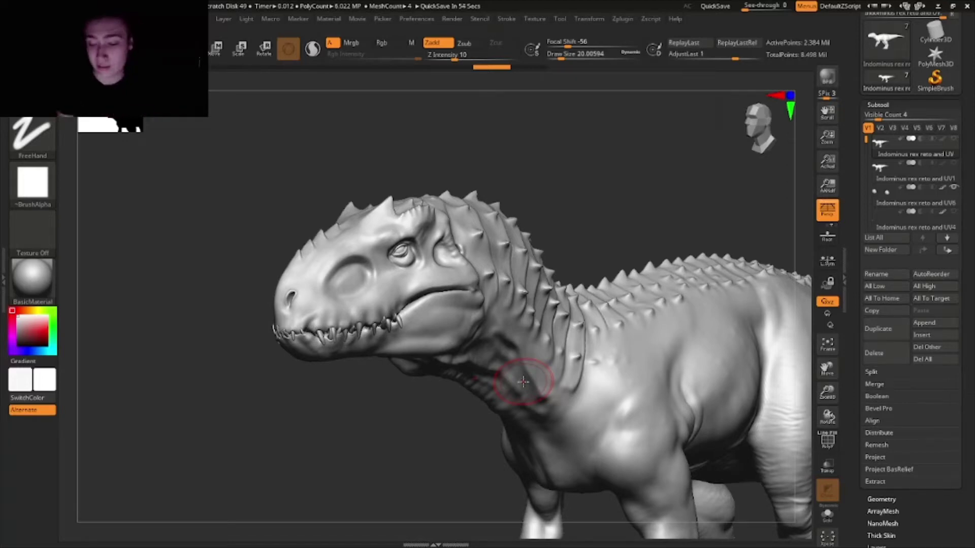
# Switch to the smooth UV1 body subtool and sculpt diagonal muscle fibres across the side of the lower jaw at draw size 15.55
pyautogui.click(927, 182)
pyautogui.moveTo(605, 358); pyautogui.dragTo(592, 133, button='right')
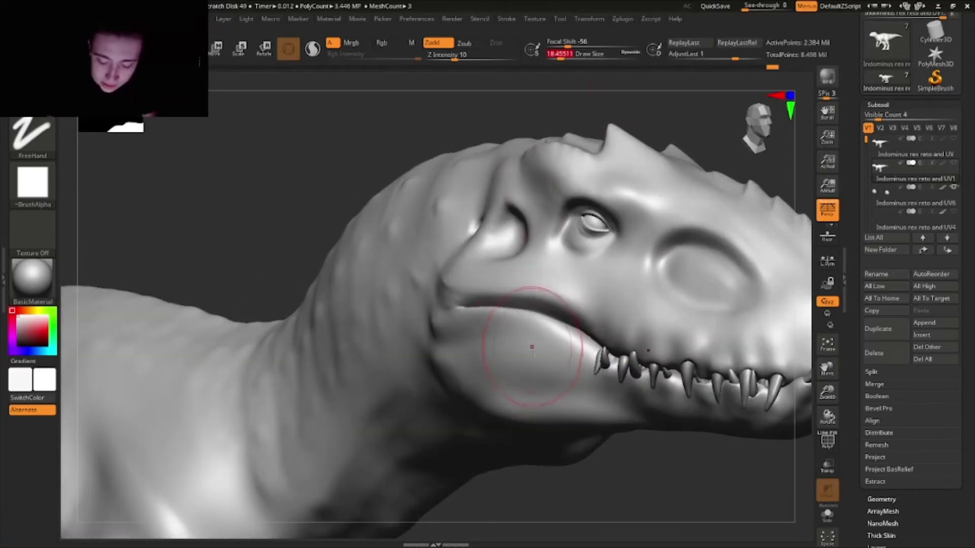
pyautogui.moveTo(522, 349)
pyautogui.mouseDown(button='right')
pyautogui.moveTo(538, 345)
pyautogui.moveTo(521, 347)
pyautogui.moveTo(548, 367)
pyautogui.mouseUp(button='right')
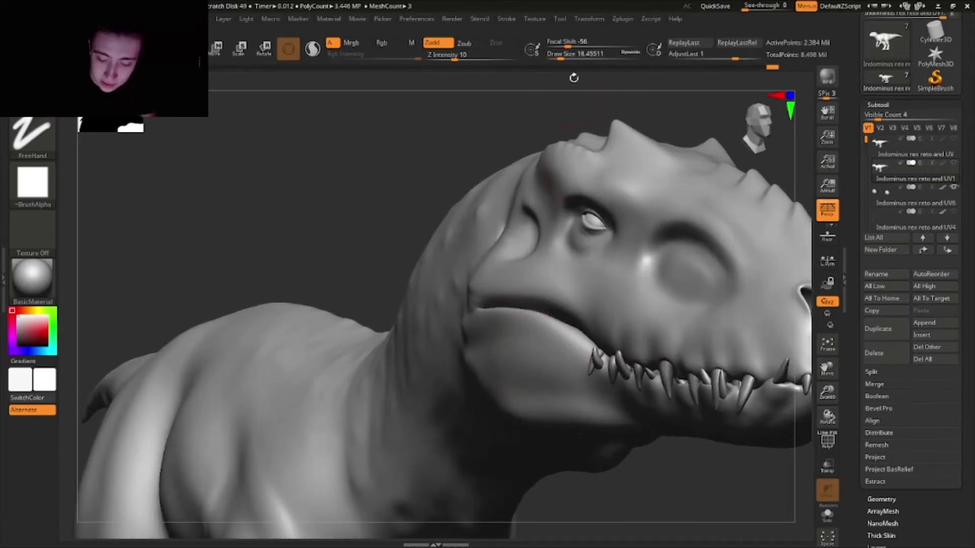
pyautogui.moveTo(564, 56); pyautogui.dragTo(559, 76)
pyautogui.moveTo(472, 353); pyautogui.dragTo(514, 368, button='right')
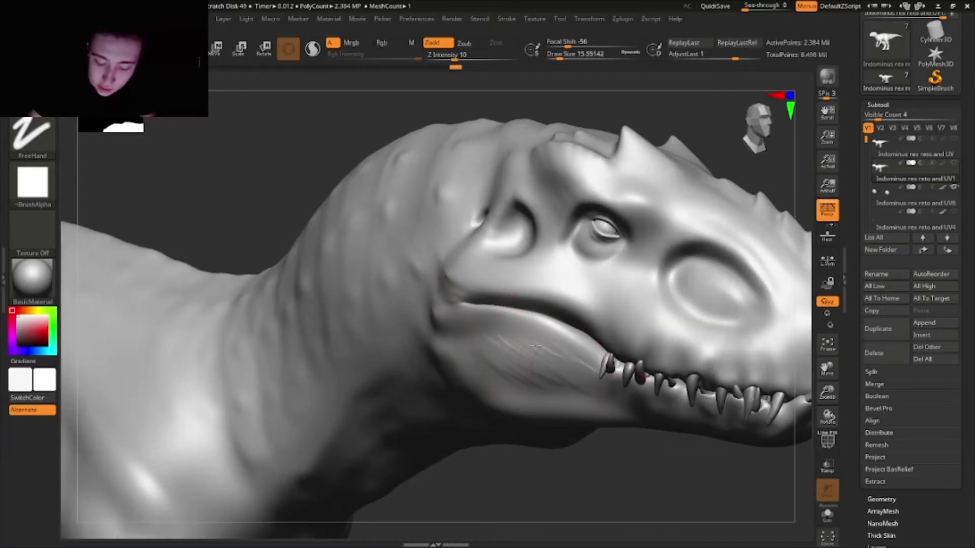
pyautogui.moveTo(554, 364); pyautogui.dragTo(516, 346)
# Sculpt curved folds around the corner of the mouth and the back of the jaw at draw size 4.99
pyautogui.click(556, 59)
pyautogui.keyDown('ctrl'); pyautogui.moveTo(487, 167); pyautogui.dragTo(431, 319, button='right'); pyautogui.keyUp('ctrl')
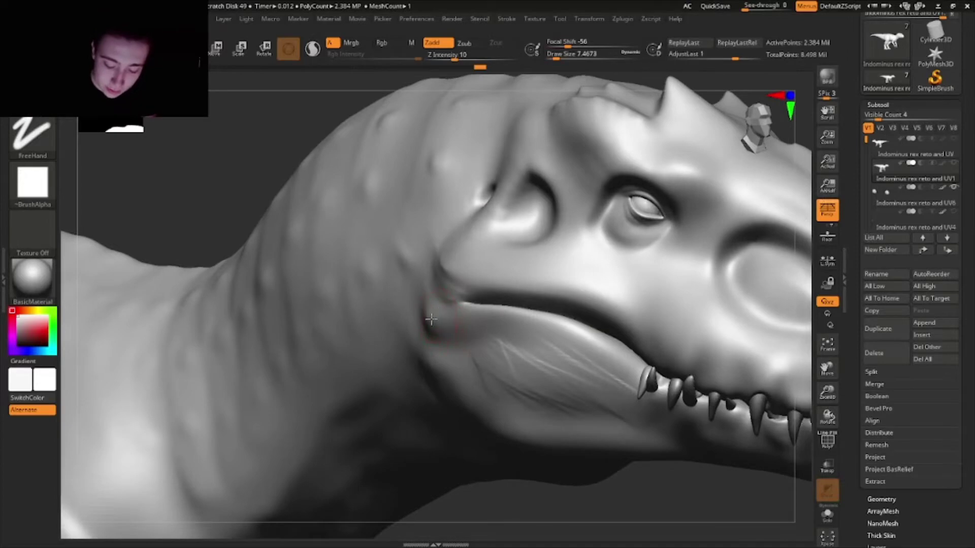
pyautogui.click(554, 58)
pyautogui.moveTo(600, 279); pyautogui.dragTo(622, 292, button='right')
pyautogui.keyDown('ctrl'); pyautogui.moveTo(622, 292); pyautogui.dragTo(609, 335, button='right'); pyautogui.keyUp('ctrl')
pyautogui.moveTo(437, 299)
pyautogui.mouseDown()
pyautogui.moveTo(423, 264)
pyautogui.moveTo(441, 219)
pyautogui.moveTo(442, 274)
pyautogui.moveTo(500, 277)
pyautogui.moveTo(474, 265)
pyautogui.moveTo(498, 279)
pyautogui.moveTo(505, 298)
pyautogui.moveTo(457, 226)
pyautogui.moveTo(446, 254)
pyautogui.moveTo(475, 278)
pyautogui.mouseUp()
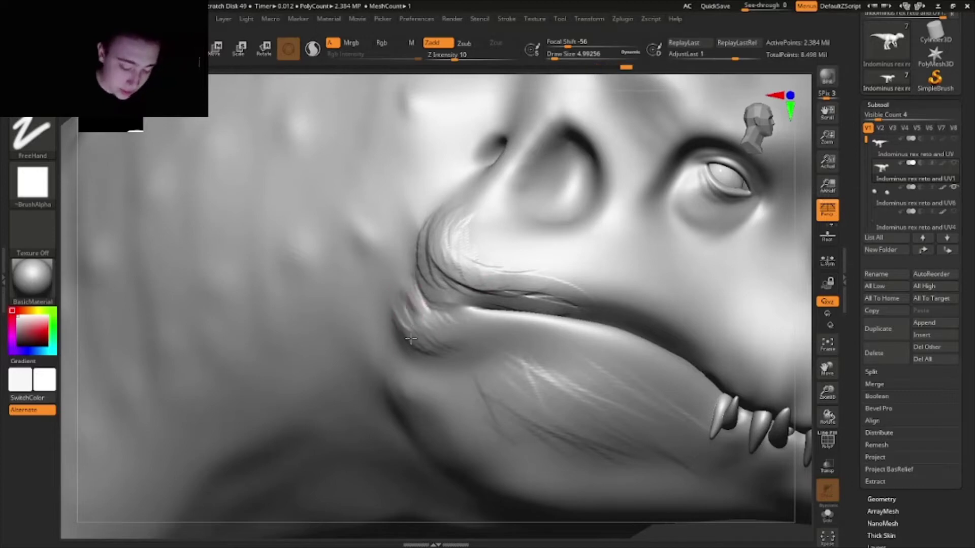
pyautogui.moveTo(401, 314); pyautogui.dragTo(411, 339)
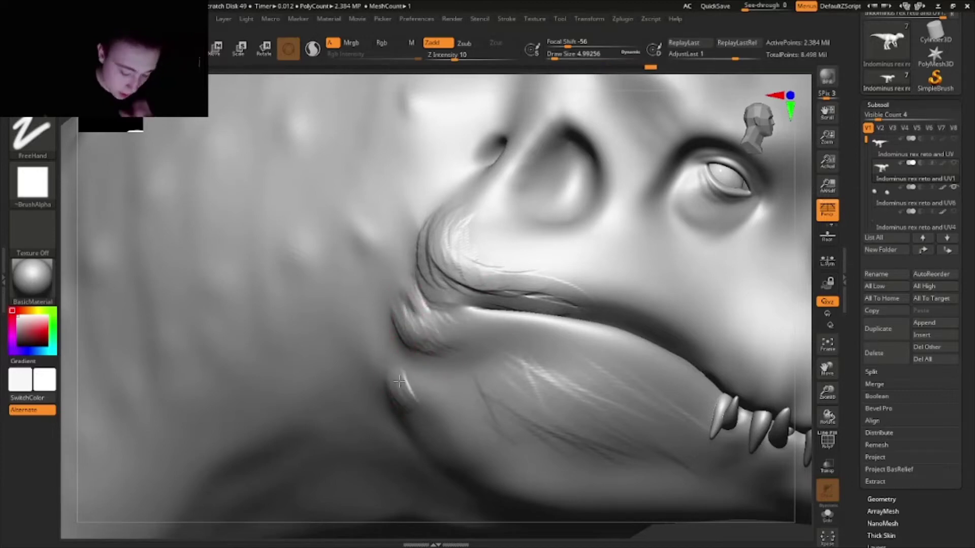
pyautogui.moveTo(419, 412); pyautogui.dragTo(432, 409)
# Add short ridges along the lower lip from the teeth to the mouth corner at draw size 6.58
pyautogui.moveTo(583, 379); pyautogui.dragTo(427, 342, button='right')
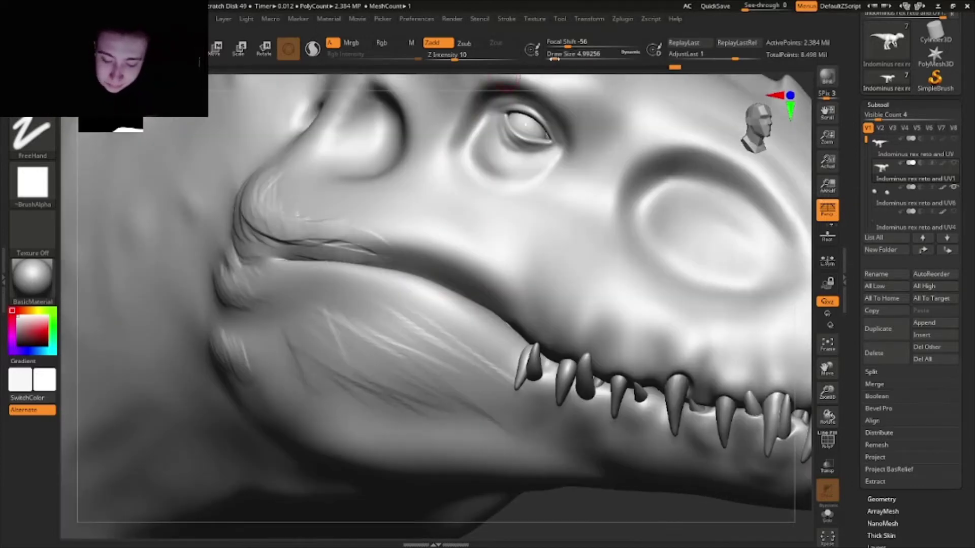
pyautogui.click(556, 55)
pyautogui.moveTo(501, 339); pyautogui.dragTo(477, 338)
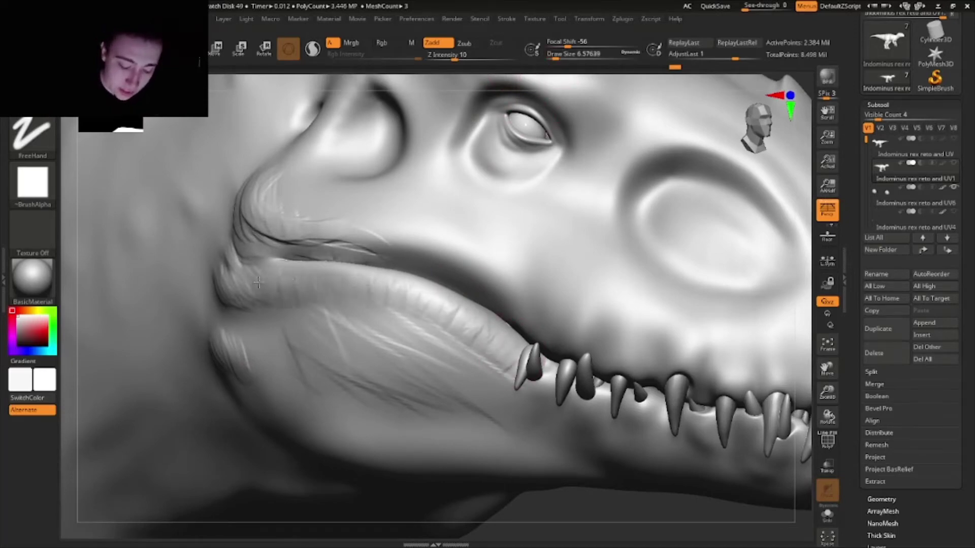
pyautogui.moveTo(258, 283); pyautogui.dragTo(264, 299)
pyautogui.moveTo(444, 272); pyautogui.dragTo(462, 320, button='right')
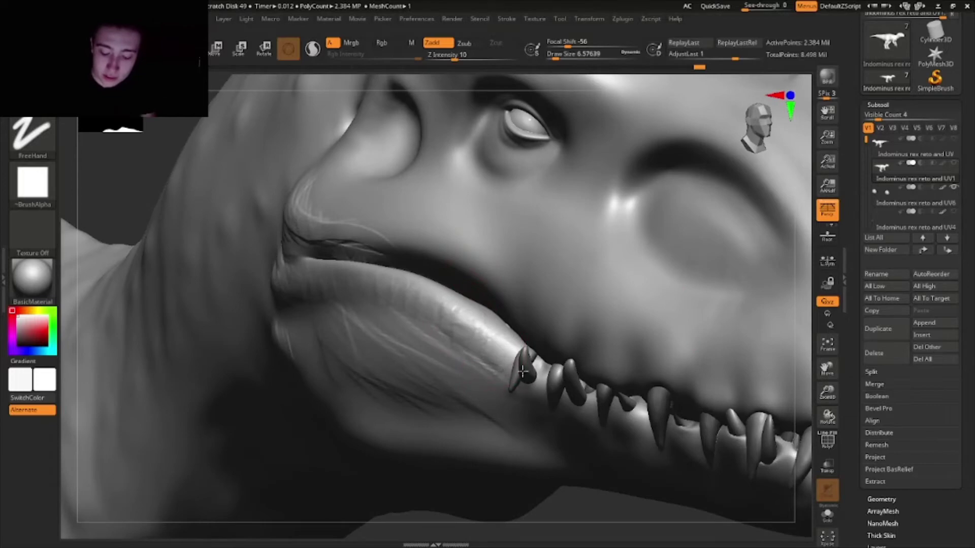
pyautogui.moveTo(509, 373); pyautogui.dragTo(458, 317)
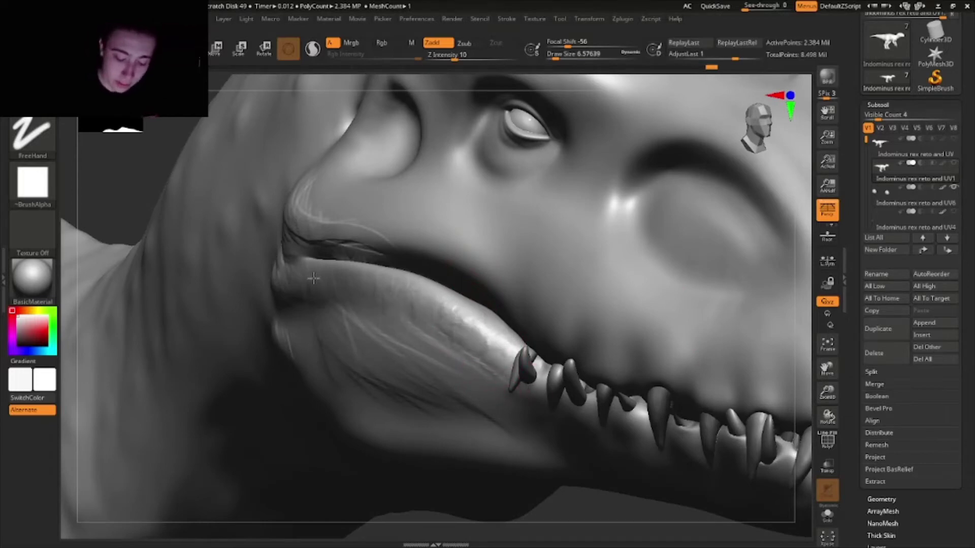
# Add short vertical strokes along the lower edge of the jaw, working back towards the neck
pyautogui.moveTo(465, 327); pyautogui.dragTo(390, 452, button='right')
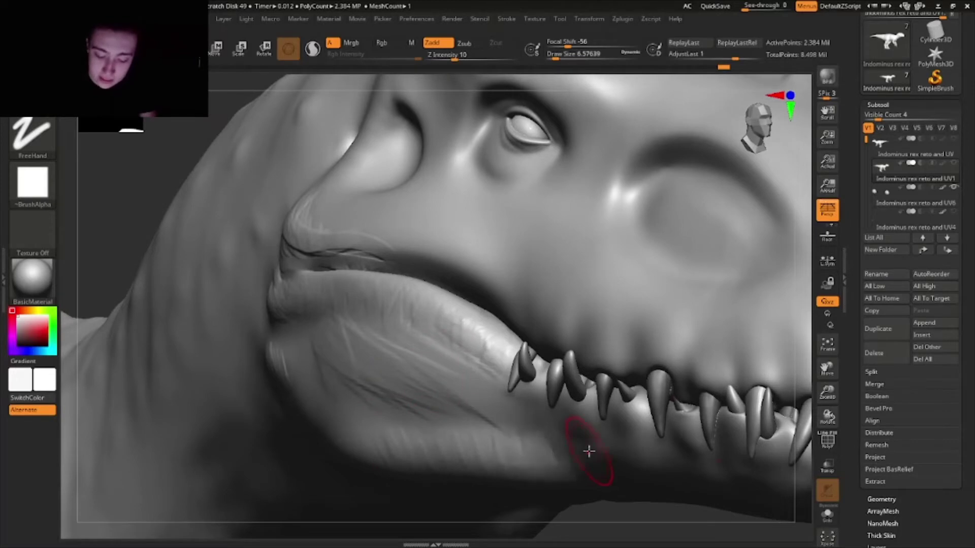
pyautogui.moveTo(588, 451); pyautogui.dragTo(374, 490, button='right')
pyautogui.moveTo(374, 489); pyautogui.dragTo(269, 487)
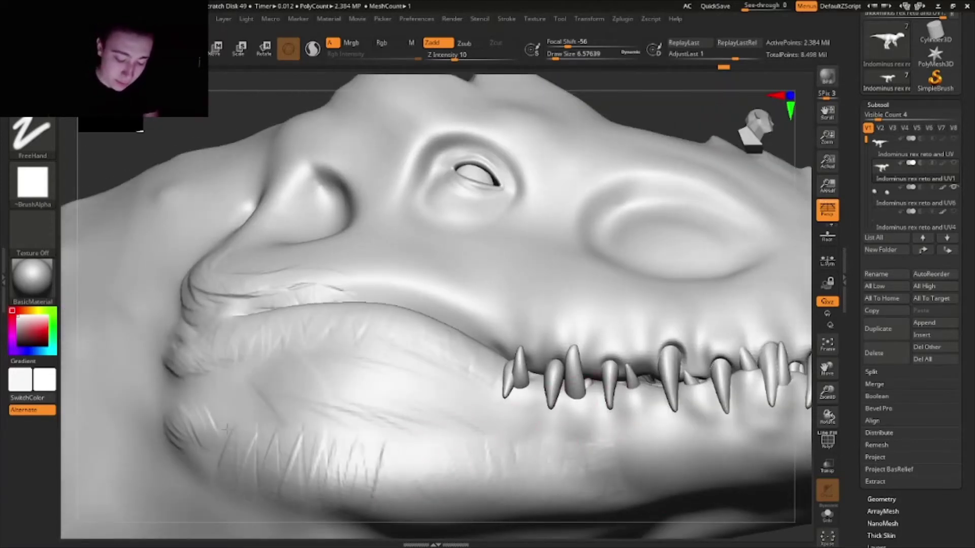
pyautogui.moveTo(227, 429); pyautogui.dragTo(202, 466)
pyautogui.moveTo(446, 344); pyautogui.dragTo(434, 373, button='right')
pyautogui.moveTo(434, 373)
pyautogui.keyDown('ctrl'); pyautogui.mouseDown(button='right')
pyautogui.moveTo(526, 363)
pyautogui.moveTo(533, 325)
pyautogui.mouseUp(button='right'); pyautogui.keyUp('ctrl')
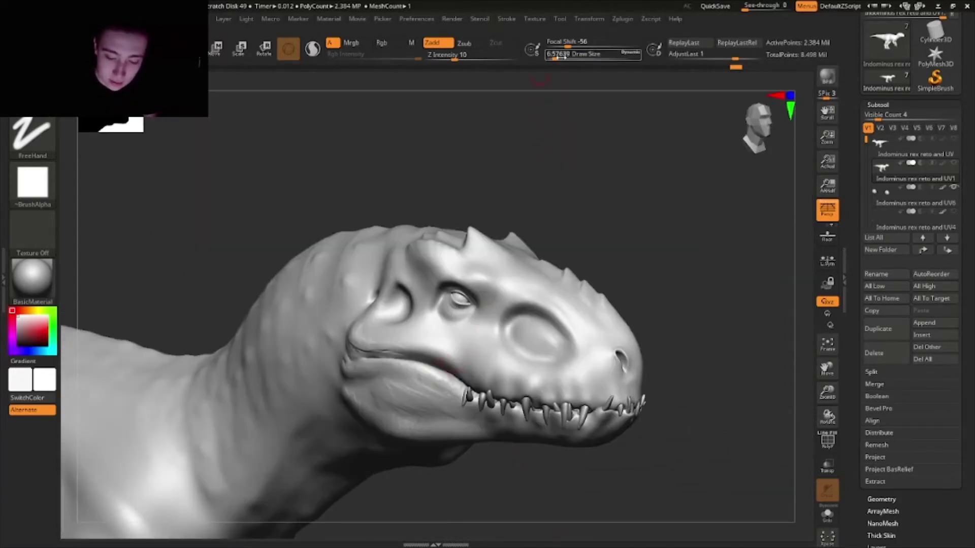
# Smooth the new jaw and mouth-corner strokes at draw size 70.82
pyautogui.moveTo(561, 56); pyautogui.dragTo(571, 66)
pyautogui.moveTo(406, 375)
pyautogui.keyDown('shift'); pyautogui.mouseDown()
pyautogui.moveTo(414, 399)
pyautogui.moveTo(366, 383)
pyautogui.mouseUp(); pyautogui.keyUp('shift')
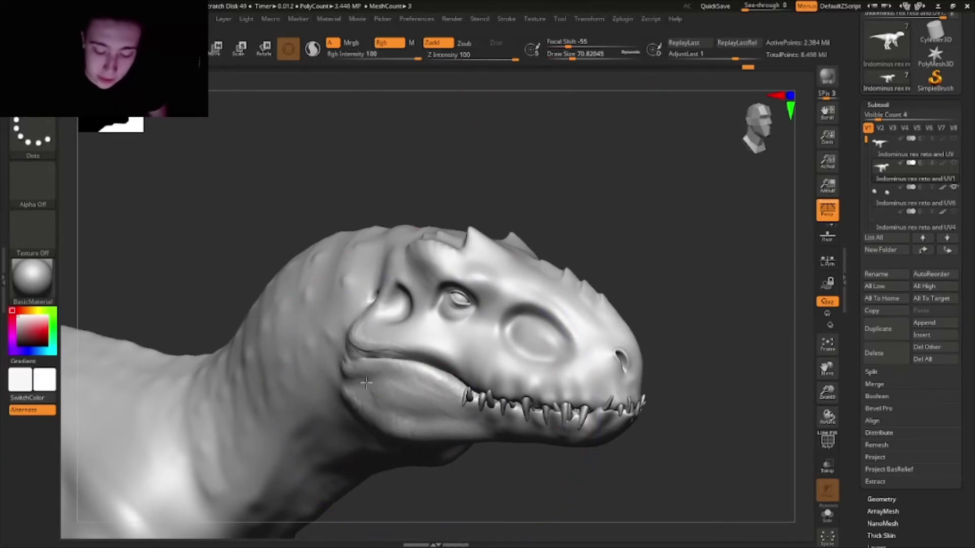
pyautogui.moveTo(679, 264)
pyautogui.mouseDown(button='right')
pyautogui.moveTo(706, 300)
pyautogui.moveTo(692, 279)
pyautogui.moveTo(699, 314)
pyautogui.moveTo(690, 326)
pyautogui.moveTo(695, 344)
pyautogui.moveTo(705, 337)
pyautogui.mouseUp(button='right')
# Build a long raised muscle strand from the back of the jaw down the side of the neck at draw size 6.58
pyautogui.keyDown('alt'); pyautogui.moveTo(341, 425); pyautogui.dragTo(425, 404, button='right'); pyautogui.keyUp('alt')
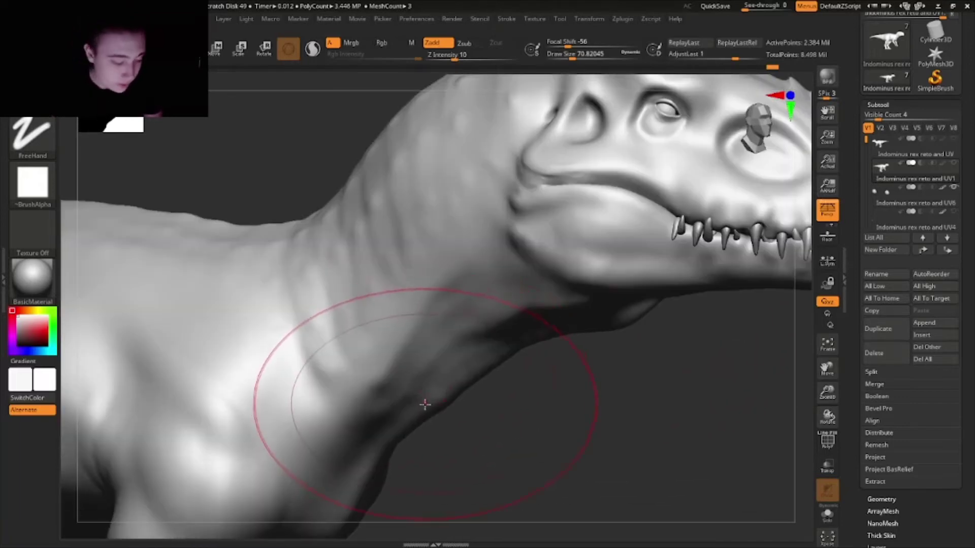
pyautogui.click(555, 55)
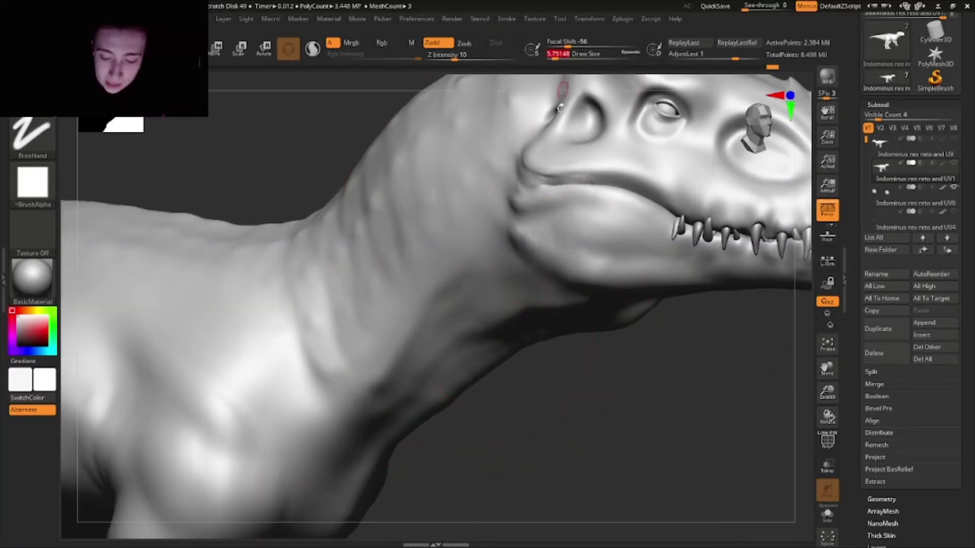
pyautogui.click(556, 56)
pyautogui.moveTo(387, 377); pyautogui.dragTo(435, 292)
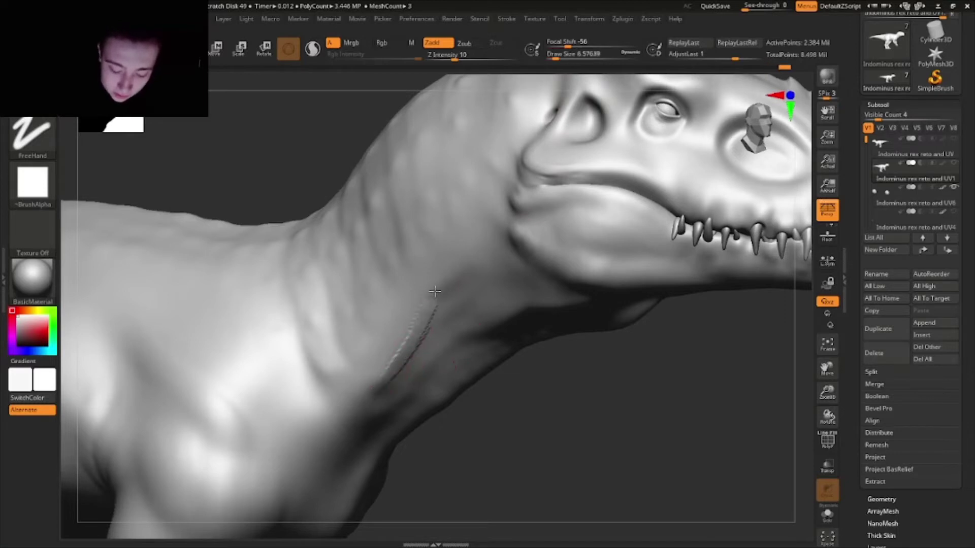
pyautogui.moveTo(500, 246); pyautogui.dragTo(458, 270)
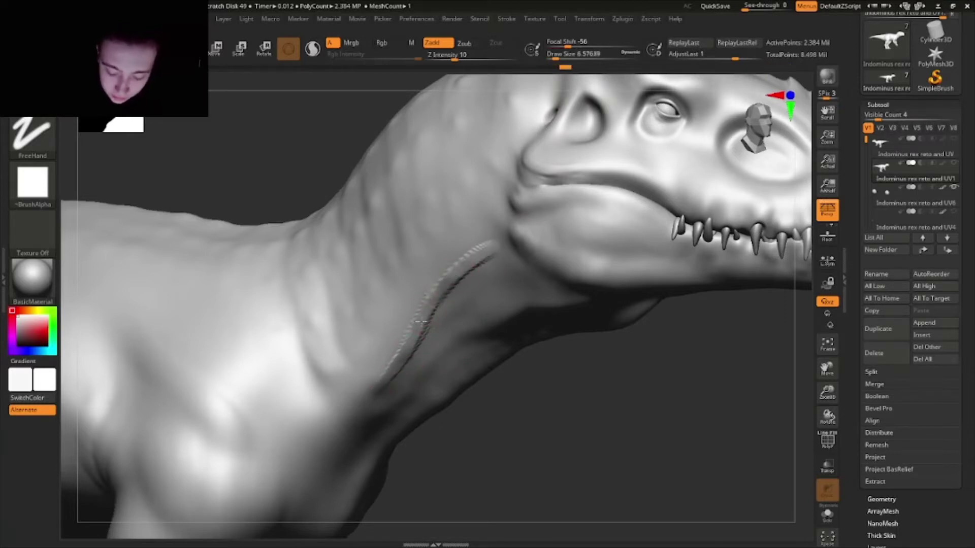
pyautogui.moveTo(371, 398); pyautogui.dragTo(417, 337)
pyautogui.moveTo(488, 245); pyautogui.dragTo(426, 316)
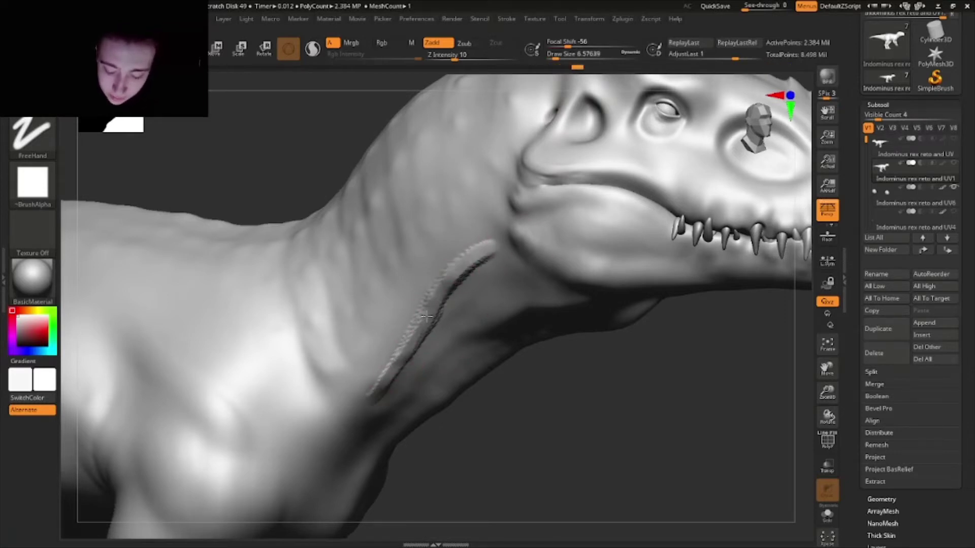
pyautogui.moveTo(400, 365); pyautogui.dragTo(372, 401)
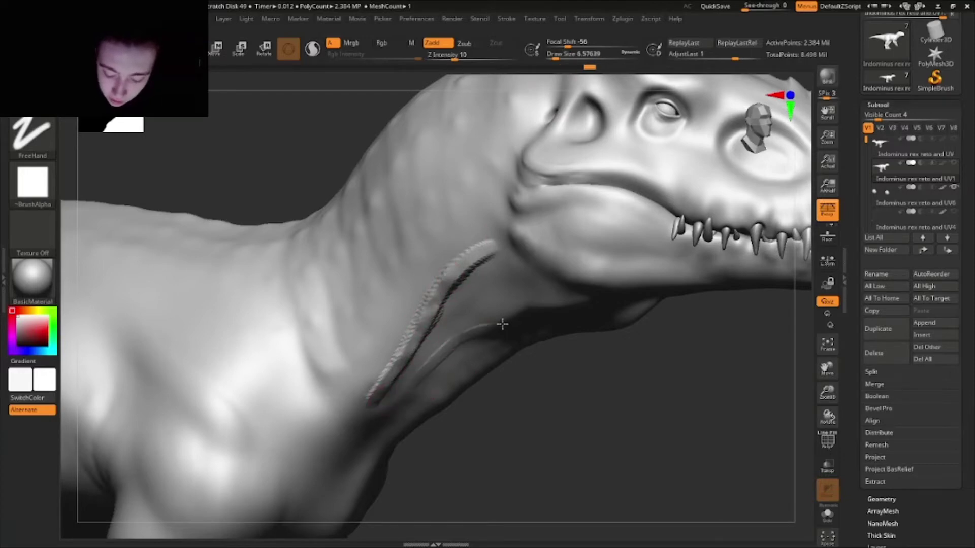
# Add a second muscle strand along the throat below the jaw and a shorter one between the two
pyautogui.moveTo(528, 325); pyautogui.dragTo(544, 270, button='right')
pyautogui.moveTo(506, 308)
pyautogui.mouseDown()
pyautogui.moveTo(557, 300)
pyautogui.moveTo(468, 341)
pyautogui.moveTo(405, 397)
pyautogui.mouseUp()
pyautogui.moveTo(453, 365); pyautogui.dragTo(463, 385, button='right')
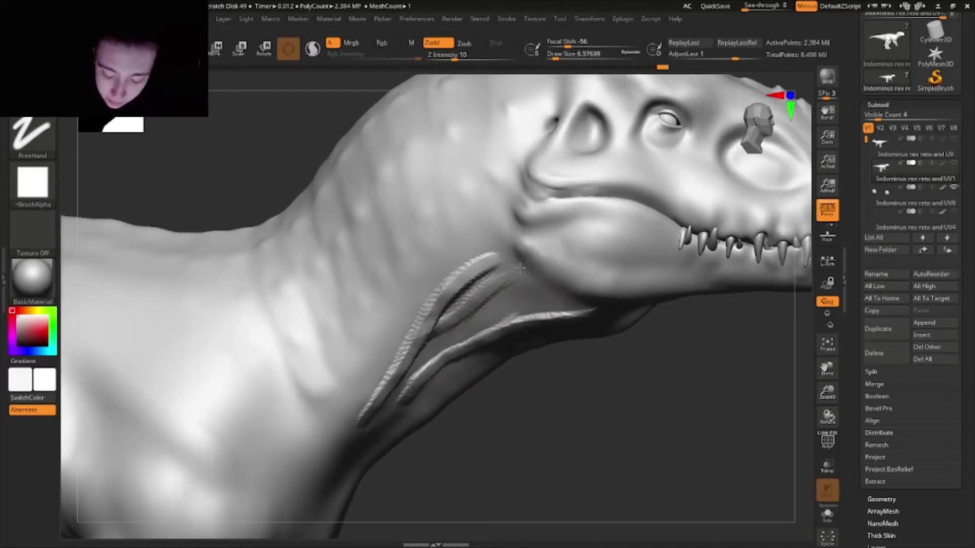
# Smooth the neck and throat muscle strands into the surface at draw size 59.2
pyautogui.moveTo(555, 55); pyautogui.dragTo(570, 55)
pyautogui.moveTo(477, 266)
pyautogui.keyDown('shift'); pyautogui.mouseDown()
pyautogui.moveTo(410, 392)
pyautogui.moveTo(442, 372)
pyautogui.mouseUp(); pyautogui.keyUp('shift')
pyautogui.moveTo(603, 452)
pyautogui.keyDown('ctrl'); pyautogui.mouseDown(button='right')
pyautogui.moveTo(615, 396)
pyautogui.moveTo(620, 420)
pyautogui.moveTo(617, 394)
pyautogui.mouseUp(button='right'); pyautogui.keyUp('ctrl')
pyautogui.keyDown('ctrl'); pyautogui.moveTo(617, 394); pyautogui.dragTo(616, 431, button='right'); pyautogui.keyUp('ctrl')
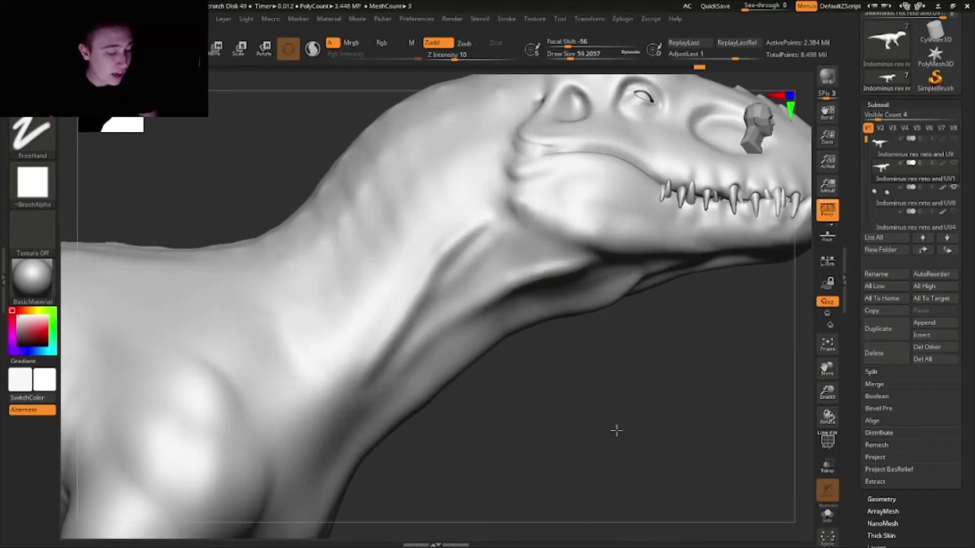
# Deepen the creases along the neck muscles with the Standard brush at Z Intensity 14 and draw size 5.75
pyautogui.press('b')
pyautogui.press('s')
pyautogui.press('t')
pyautogui.click(560, 54)
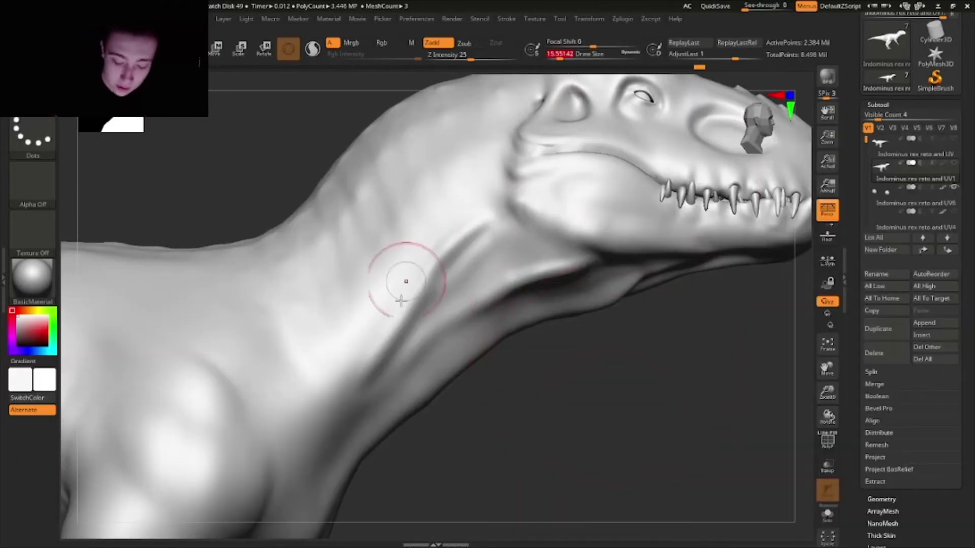
pyautogui.click(555, 56)
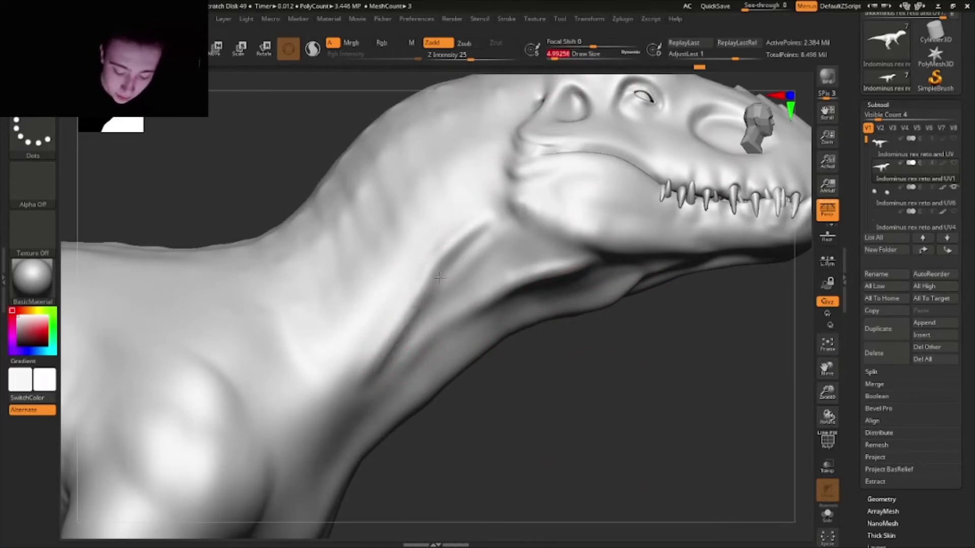
pyautogui.moveTo(511, 160); pyautogui.dragTo(523, 130)
pyautogui.click(557, 56)
pyautogui.click(460, 57)
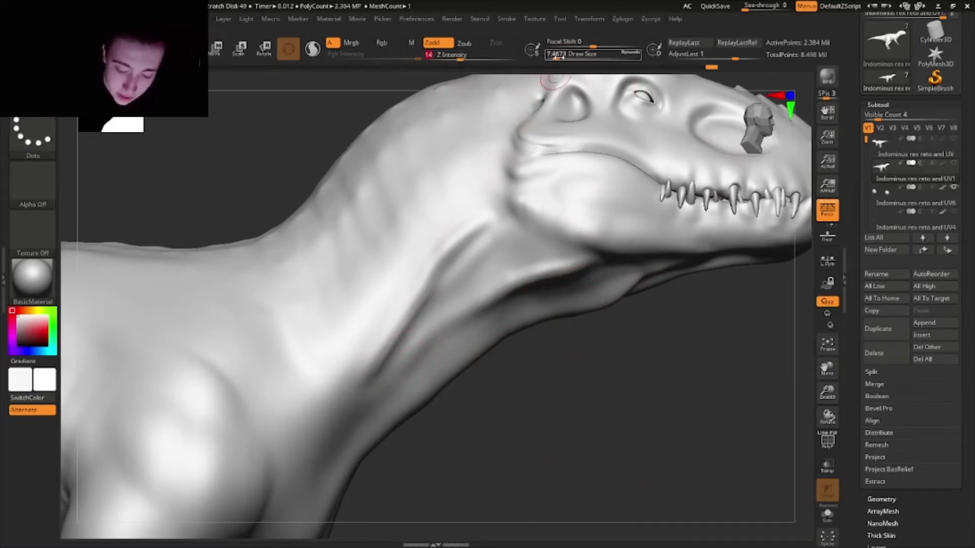
pyautogui.click(558, 55)
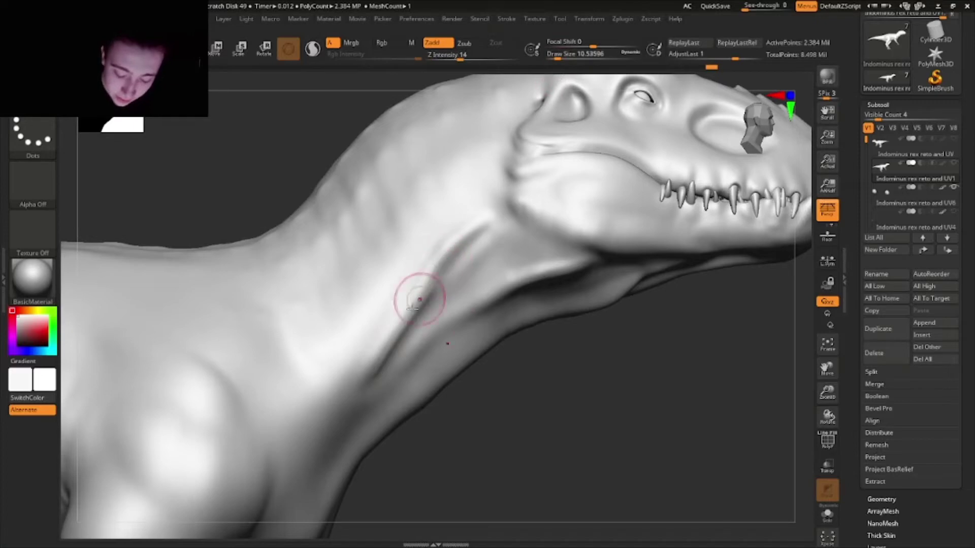
pyautogui.click(555, 57)
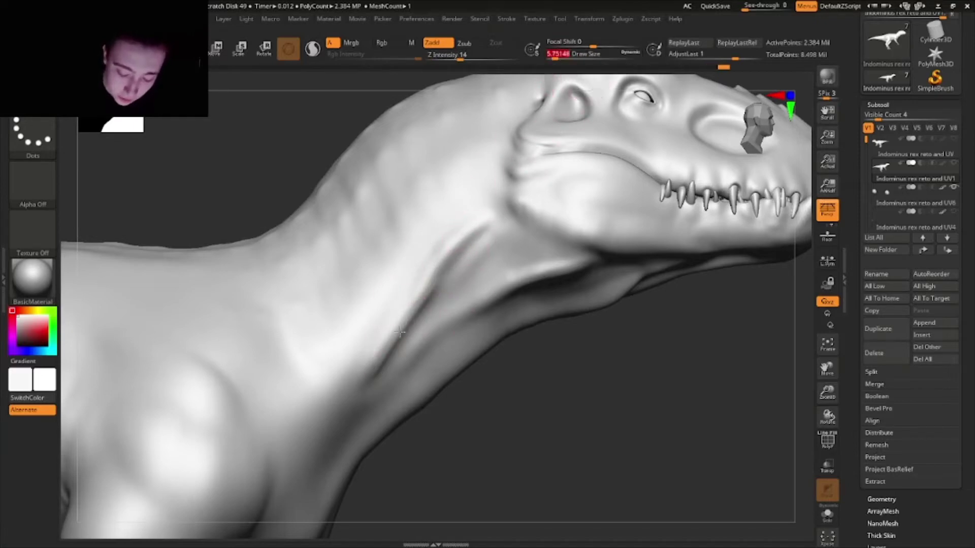
pyautogui.moveTo(558, 325); pyautogui.dragTo(611, 318)
# Carve a crease between the shoulder muscle and the upper front arm and soften it
pyautogui.moveTo(643, 428)
pyautogui.mouseDown()
pyautogui.moveTo(648, 437)
pyautogui.moveTo(630, 416)
pyautogui.moveTo(639, 394)
pyautogui.moveTo(648, 405)
pyautogui.moveTo(638, 394)
pyautogui.moveTo(647, 427)
pyautogui.moveTo(665, 410)
pyautogui.moveTo(672, 419)
pyautogui.moveTo(629, 418)
pyautogui.moveTo(660, 424)
pyautogui.mouseUp()
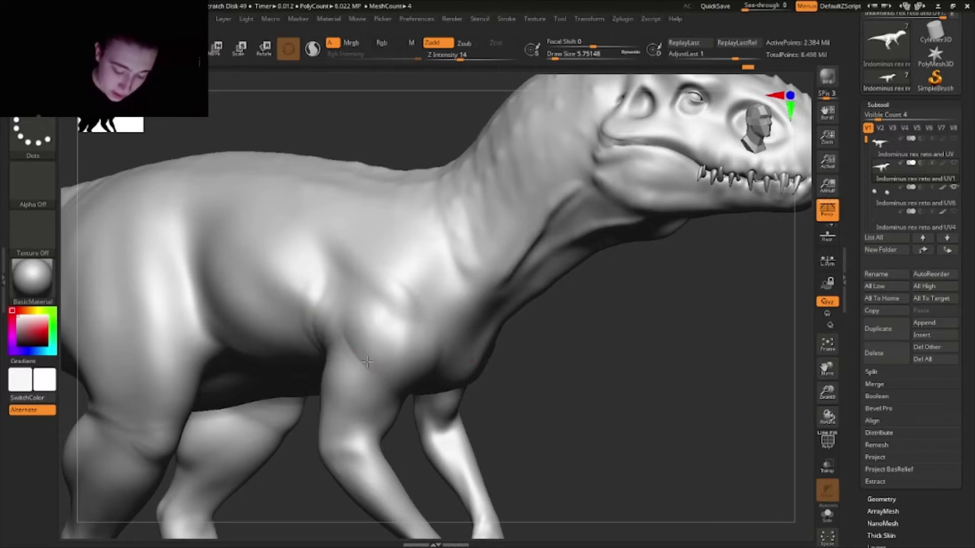
pyautogui.keyDown('alt'); pyautogui.moveTo(357, 358); pyautogui.dragTo(337, 341); pyautogui.keyUp('alt')
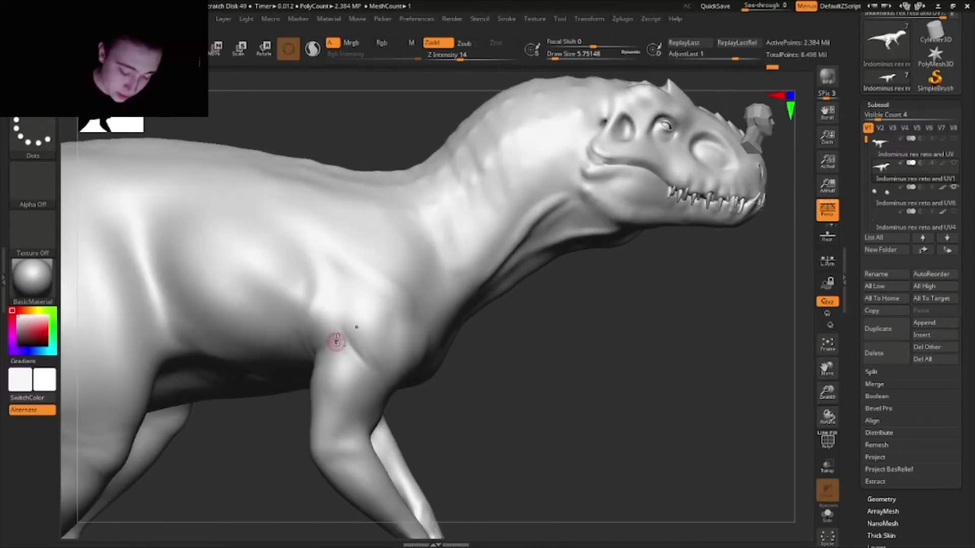
pyautogui.moveTo(360, 358); pyautogui.dragTo(364, 361, button='right')
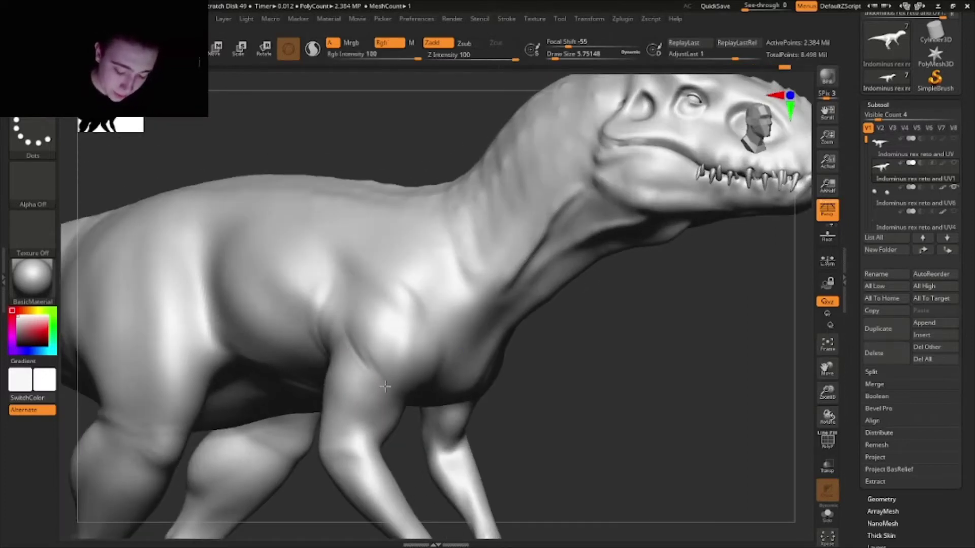
# Build up muscle strokes around the elbow and upper forearm of the front arm at draw size 15.55 and smooth them
pyautogui.moveTo(618, 425)
pyautogui.keyDown('alt'); pyautogui.mouseDown()
pyautogui.moveTo(602, 401)
pyautogui.moveTo(614, 414)
pyautogui.moveTo(600, 435)
pyautogui.mouseUp(); pyautogui.keyUp('alt')
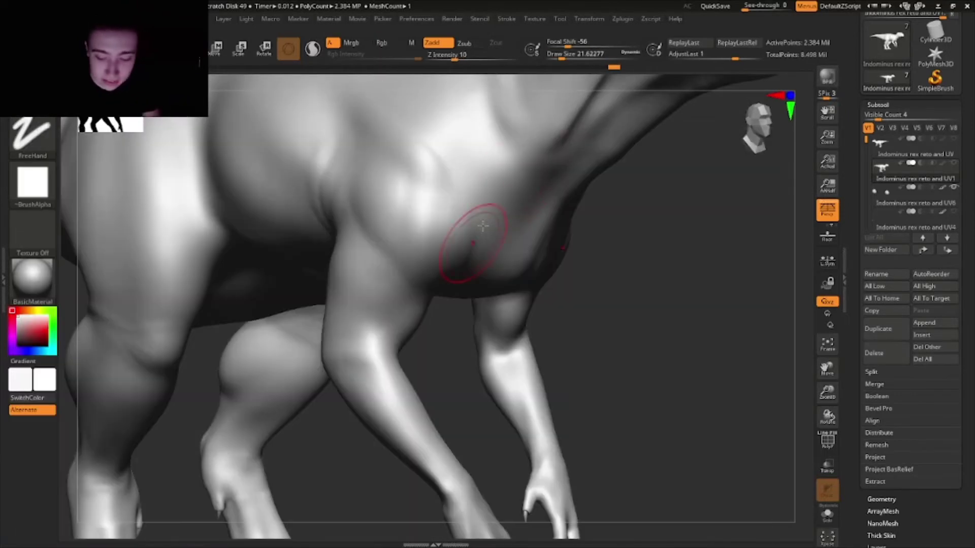
pyautogui.moveTo(564, 59); pyautogui.dragTo(560, 59)
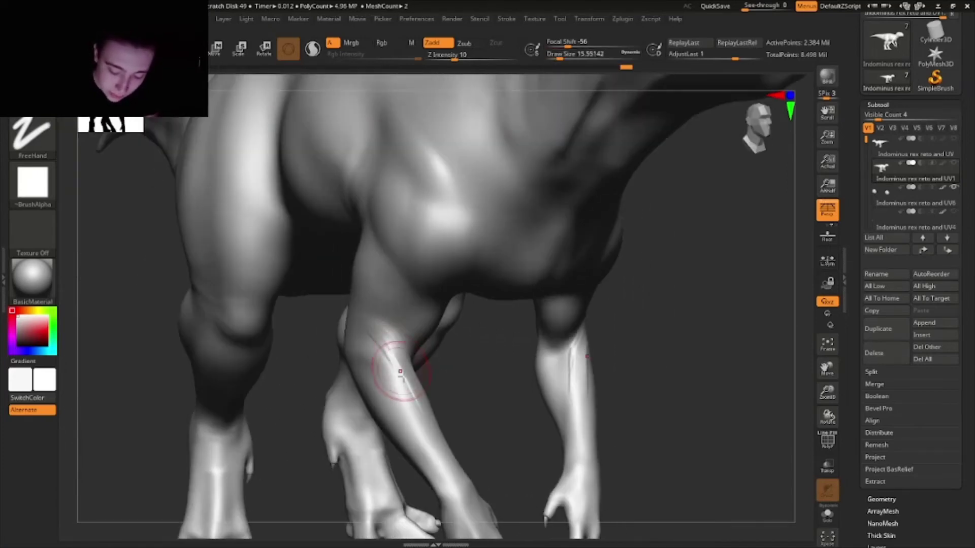
pyautogui.moveTo(374, 335); pyautogui.dragTo(377, 344, button='right')
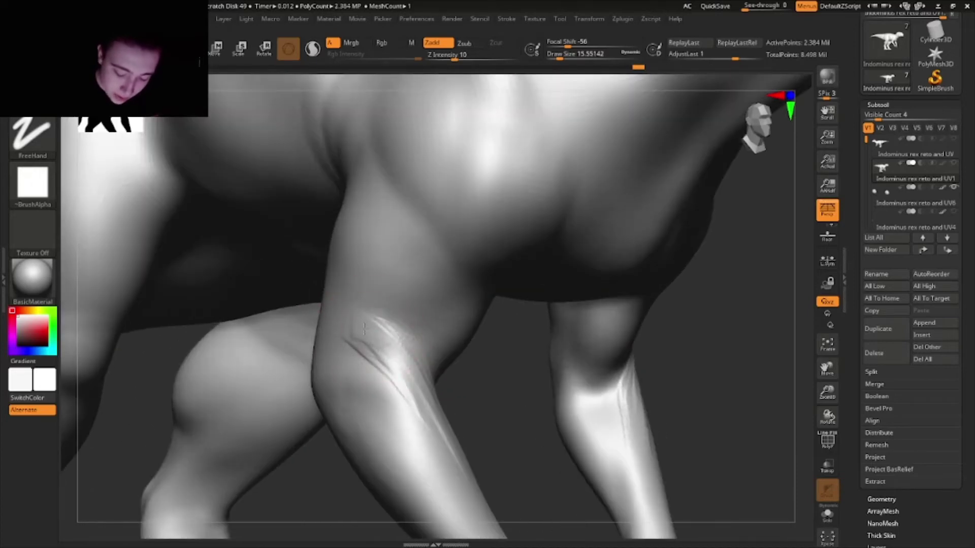
pyautogui.moveTo(364, 329); pyautogui.dragTo(405, 363)
pyautogui.moveTo(381, 314)
pyautogui.mouseDown()
pyautogui.moveTo(405, 362)
pyautogui.moveTo(380, 371)
pyautogui.mouseUp()
pyautogui.moveTo(378, 361); pyautogui.dragTo(387, 358, button='right')
pyautogui.moveTo(389, 350)
pyautogui.mouseDown()
pyautogui.moveTo(361, 378)
pyautogui.moveTo(346, 374)
pyautogui.moveTo(401, 400)
pyautogui.mouseUp()
pyautogui.moveTo(403, 401); pyautogui.dragTo(379, 397, button='right')
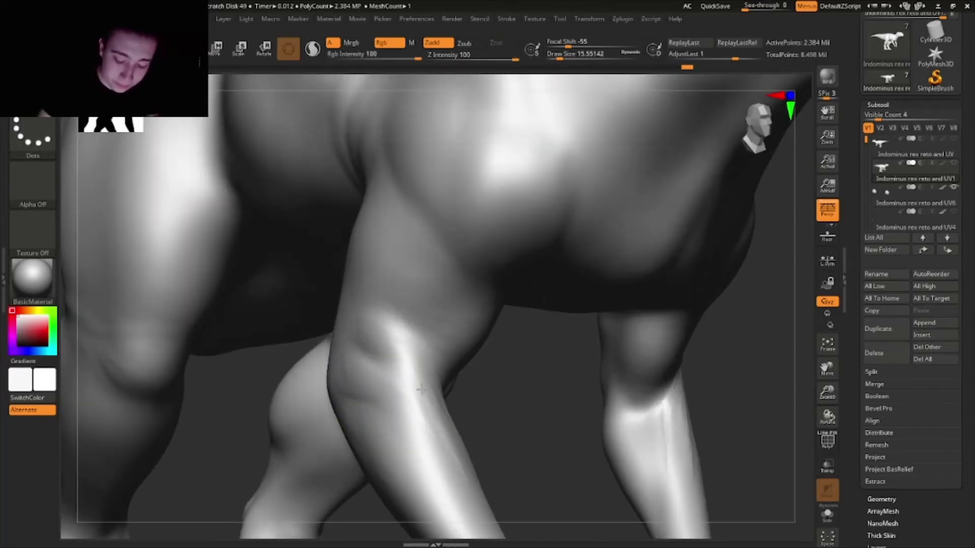
# Add short raised strokes across the elbow of the front arm and smooth them into the upper forearm
pyautogui.moveTo(424, 397); pyautogui.dragTo(462, 397, button='right')
pyautogui.moveTo(690, 398)
pyautogui.keyDown('ctrl'); pyautogui.mouseDown(button='right')
pyautogui.moveTo(679, 402)
pyautogui.moveTo(675, 439)
pyautogui.moveTo(693, 424)
pyautogui.moveTo(669, 476)
pyautogui.mouseUp(button='right'); pyautogui.keyUp('ctrl')
pyautogui.keyDown('ctrl'); pyautogui.moveTo(404, 370); pyautogui.dragTo(402, 399, button='right'); pyautogui.keyUp('ctrl')
pyautogui.moveTo(362, 361); pyautogui.dragTo(412, 385)
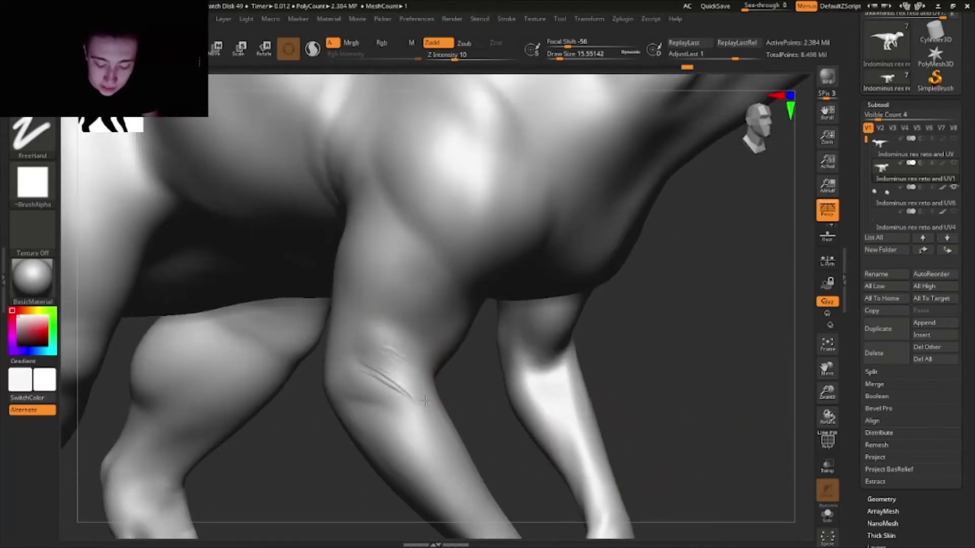
pyautogui.moveTo(442, 411); pyautogui.dragTo(468, 425, button='right')
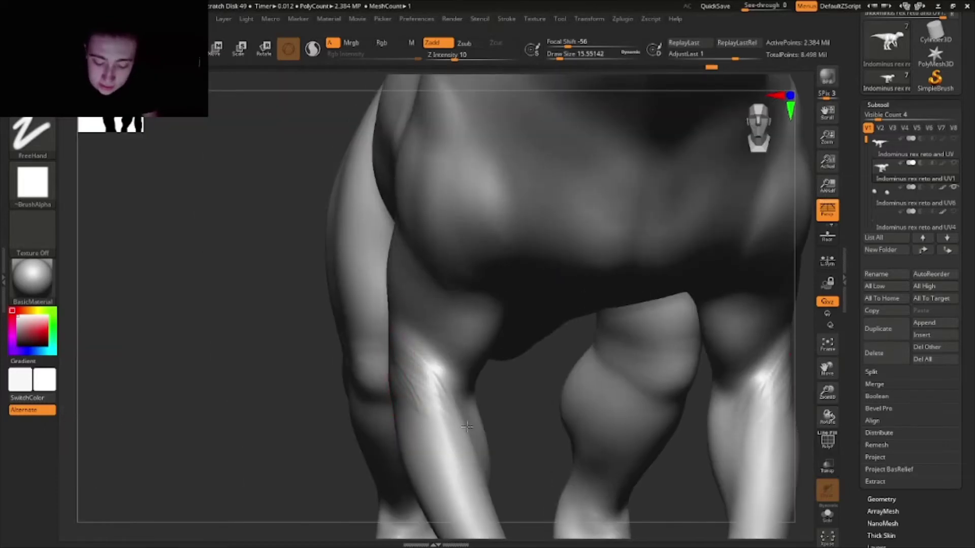
pyautogui.keyDown('shift'); pyautogui.moveTo(438, 395); pyautogui.dragTo(451, 426); pyautogui.keyUp('shift')
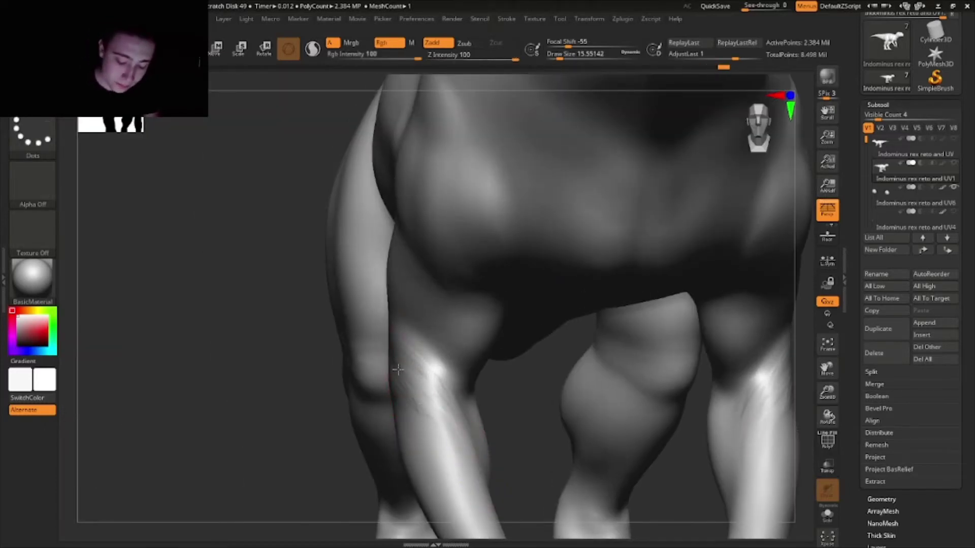
pyautogui.moveTo(398, 369); pyautogui.dragTo(482, 357, button='right')
pyautogui.moveTo(712, 392); pyautogui.dragTo(699, 396, button='right')
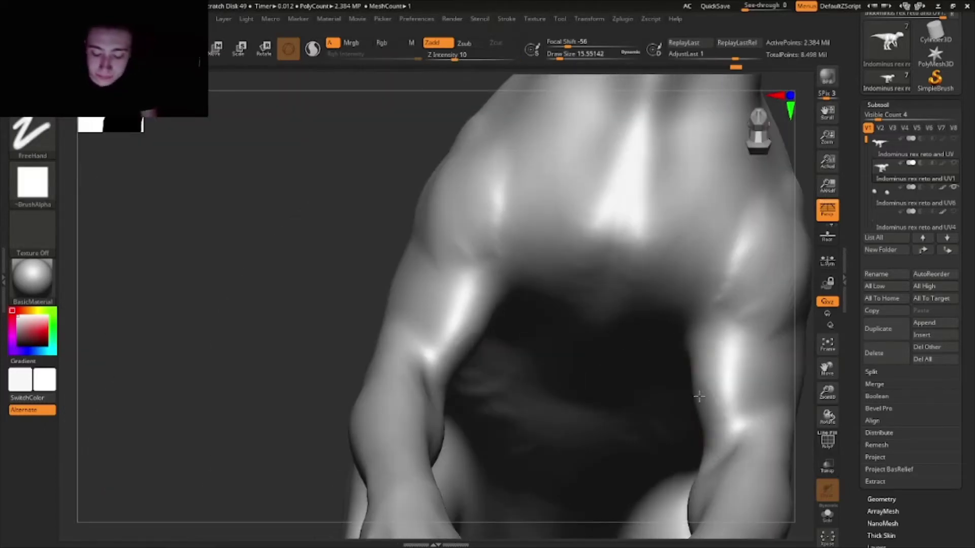
pyautogui.keyDown('ctrl'); pyautogui.moveTo(686, 429); pyautogui.dragTo(665, 408, button='right'); pyautogui.keyUp('ctrl')
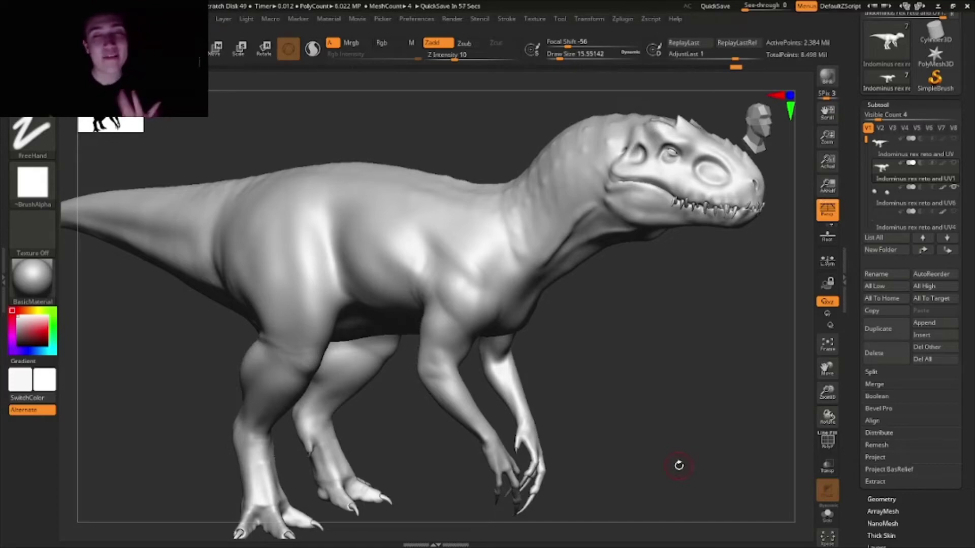
# Build up muscle strokes over the front of the hind thigh, starting at draw size 34.79
pyautogui.moveTo(442, 329); pyautogui.dragTo(498, 331, button='right')
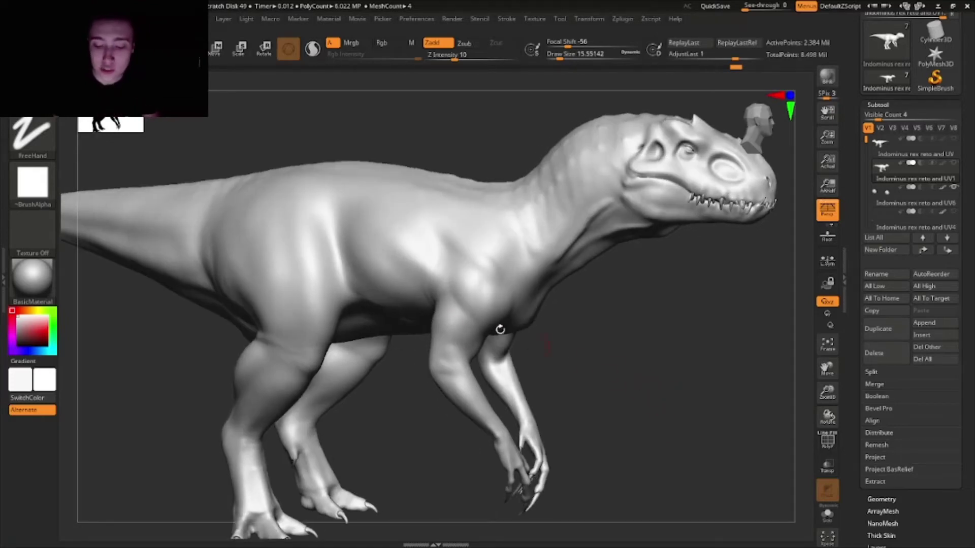
pyautogui.moveTo(409, 329)
pyautogui.keyDown('alt'); pyautogui.mouseDown(button='right')
pyautogui.moveTo(472, 352)
pyautogui.moveTo(385, 398)
pyautogui.mouseUp(button='right'); pyautogui.keyUp('alt')
pyautogui.moveTo(558, 59); pyautogui.dragTo(565, 60)
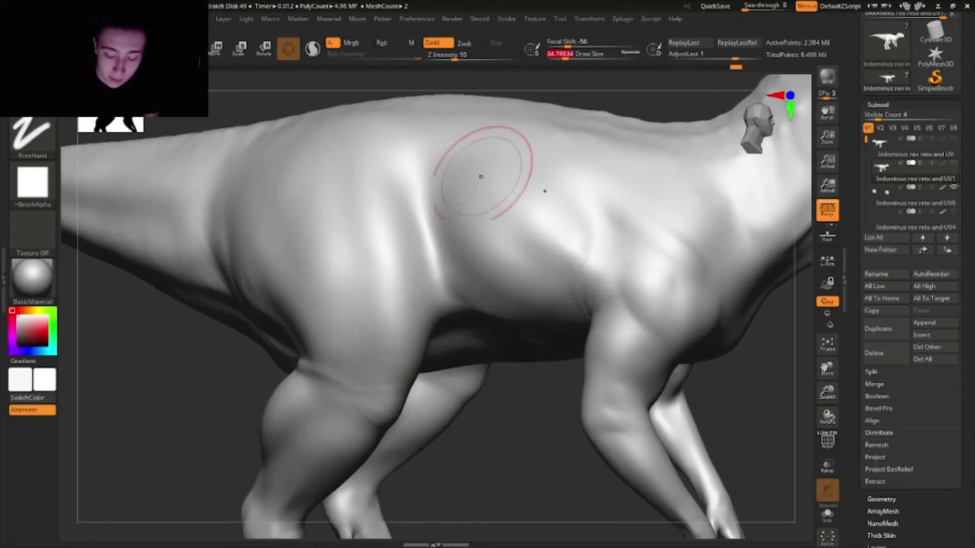
pyautogui.moveTo(440, 366); pyautogui.dragTo(403, 366, button='right')
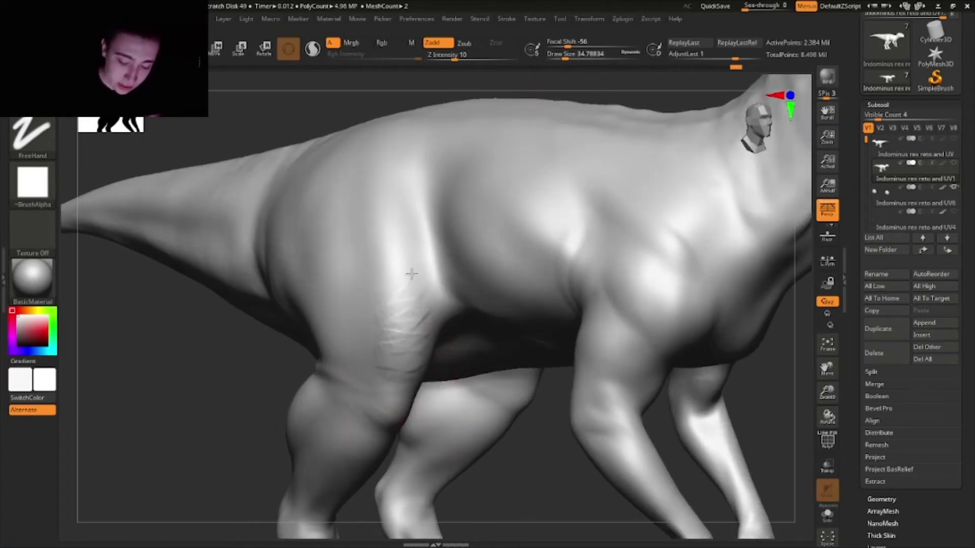
pyautogui.moveTo(411, 274); pyautogui.dragTo(388, 251)
pyautogui.moveTo(565, 59); pyautogui.dragTo(562, 59)
pyautogui.moveTo(417, 234); pyautogui.dragTo(422, 281)
pyautogui.moveTo(393, 362); pyautogui.dragTo(431, 292)
pyautogui.moveTo(391, 286); pyautogui.dragTo(429, 278)
pyautogui.moveTo(386, 251); pyautogui.dragTo(421, 200)
pyautogui.moveTo(406, 185); pyautogui.dragTo(396, 231)
# Build up muscle strokes across the rear of the hind thigh and hip and smooth them into the surface
pyautogui.moveTo(370, 222); pyautogui.dragTo(406, 229, button='right')
pyautogui.moveTo(345, 312); pyautogui.dragTo(318, 332)
pyautogui.moveTo(350, 336)
pyautogui.mouseDown()
pyautogui.moveTo(322, 357)
pyautogui.moveTo(336, 308)
pyautogui.mouseUp()
pyautogui.moveTo(299, 321); pyautogui.dragTo(330, 287)
pyautogui.moveTo(275, 301); pyautogui.dragTo(304, 269)
pyautogui.moveTo(262, 284); pyautogui.dragTo(287, 242)
pyautogui.moveTo(349, 360); pyautogui.dragTo(378, 337)
pyautogui.moveTo(338, 330)
pyautogui.mouseDown()
pyautogui.moveTo(367, 297)
pyautogui.moveTo(332, 277)
pyautogui.moveTo(314, 203)
pyautogui.moveTo(354, 350)
pyautogui.moveTo(381, 206)
pyautogui.moveTo(366, 293)
pyautogui.mouseUp()
pyautogui.keyDown('shift'); pyautogui.moveTo(288, 258); pyautogui.dragTo(317, 295); pyautogui.keyUp('shift')
# Add volume to the lower thigh just above the knee at draw size 30.70 and smooth the area
pyautogui.moveTo(572, 54); pyautogui.dragTo(559, 55)
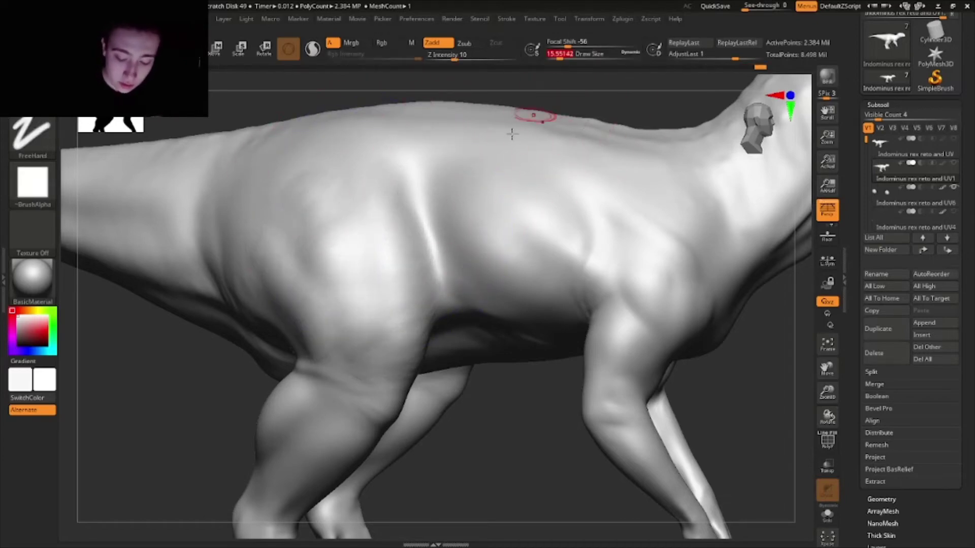
pyautogui.moveTo(332, 403)
pyautogui.keyDown('alt'); pyautogui.mouseDown(button='right')
pyautogui.moveTo(352, 352)
pyautogui.moveTo(379, 327)
pyautogui.mouseUp(button='right'); pyautogui.keyUp('alt')
pyautogui.click(563, 55)
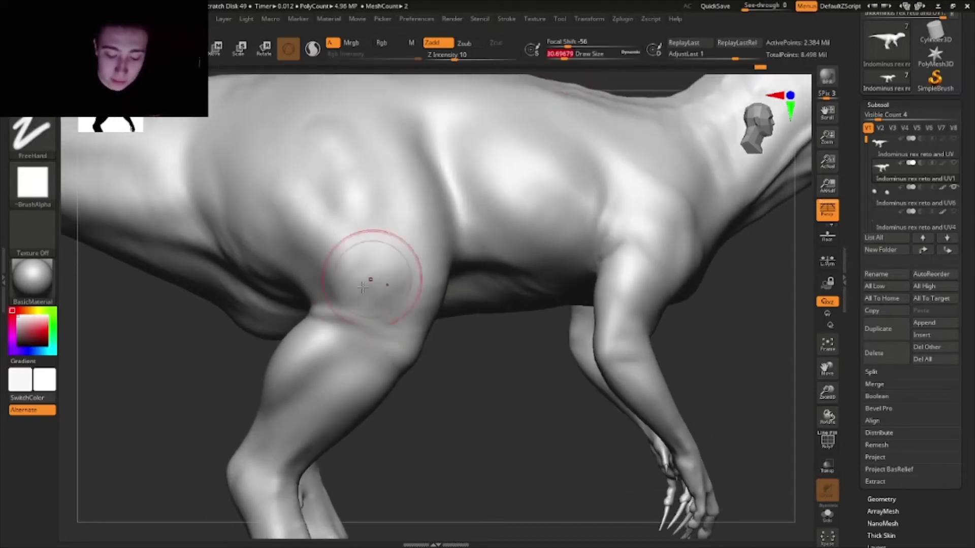
pyautogui.moveTo(373, 277); pyautogui.dragTo(362, 311)
pyautogui.moveTo(343, 254)
pyautogui.keyDown('shift'); pyautogui.mouseDown()
pyautogui.moveTo(350, 287)
pyautogui.moveTo(336, 291)
pyautogui.mouseUp(); pyautogui.keyUp('shift')
# Carve a crease up the back of the thigh from the knee fold at draw size 10.54, softening it at 23.31
pyautogui.click(557, 55)
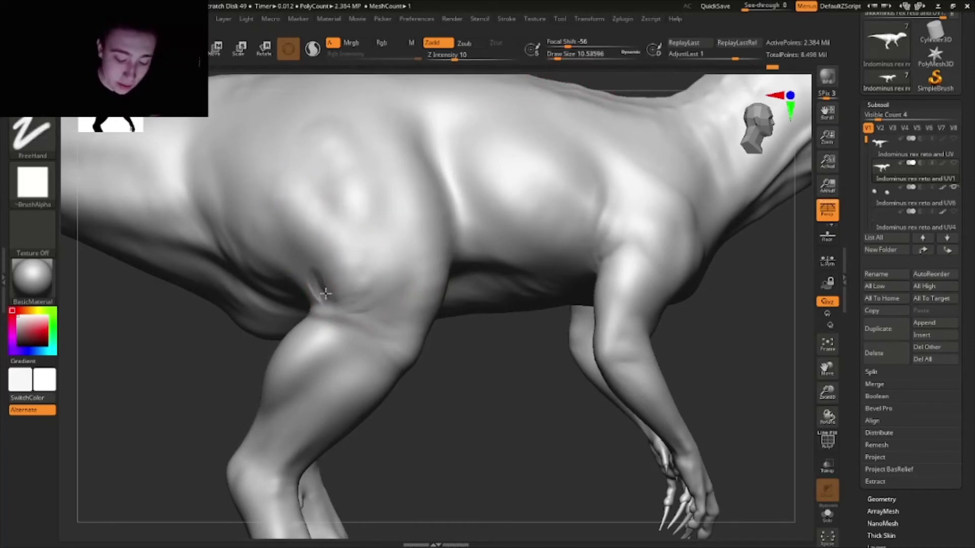
pyautogui.moveTo(291, 244); pyautogui.dragTo(306, 274)
pyautogui.click(562, 55)
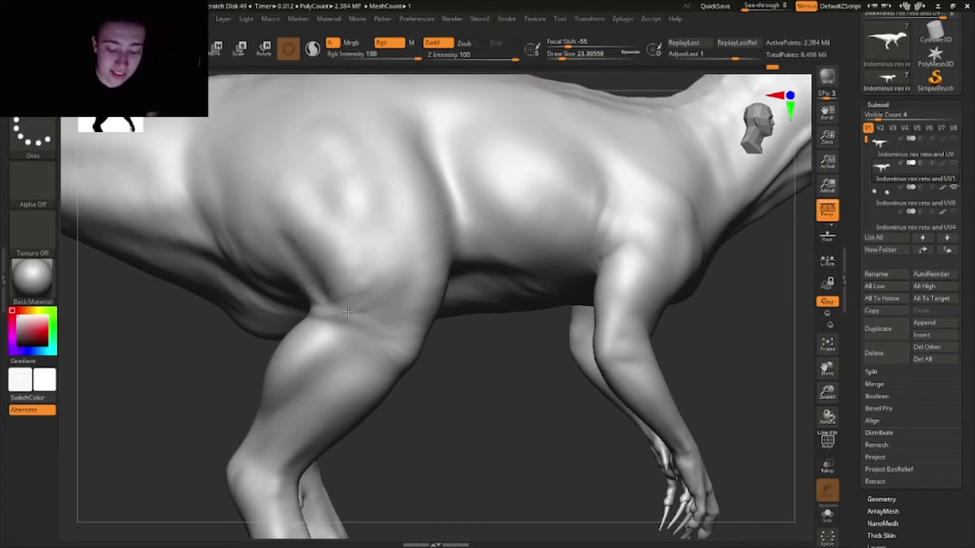
pyautogui.press('f')
pyautogui.moveTo(508, 388)
pyautogui.mouseDown()
pyautogui.moveTo(658, 392)
pyautogui.moveTo(653, 415)
pyautogui.mouseUp()
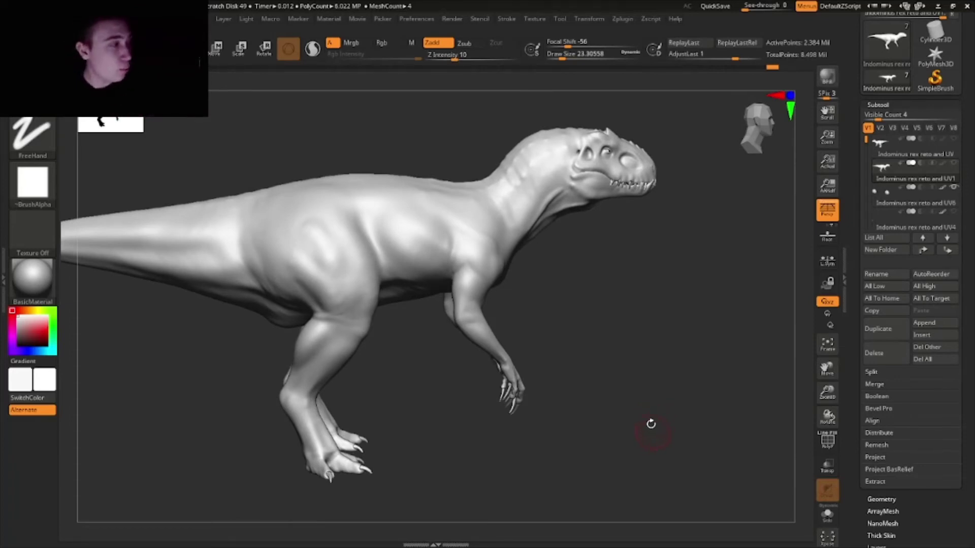
pyautogui.moveTo(673, 392); pyautogui.dragTo(599, 374)
# Fill out the muscle above the knee fold on the back of the thigh at draw size 20.01 and smooth it
pyautogui.keyDown('ctrl'); pyautogui.moveTo(338, 291); pyautogui.dragTo(327, 358, button='right'); pyautogui.keyUp('ctrl')
pyautogui.moveTo(327, 358); pyautogui.dragTo(389, 299, button='right')
pyautogui.click(560, 57)
pyautogui.moveTo(291, 316); pyautogui.dragTo(271, 316, button='right')
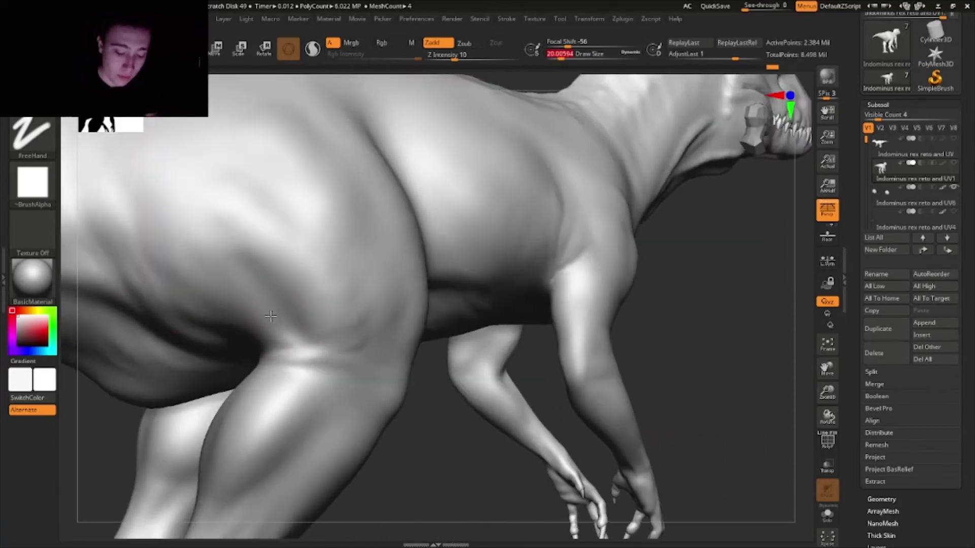
pyautogui.moveTo(270, 316); pyautogui.dragTo(294, 326)
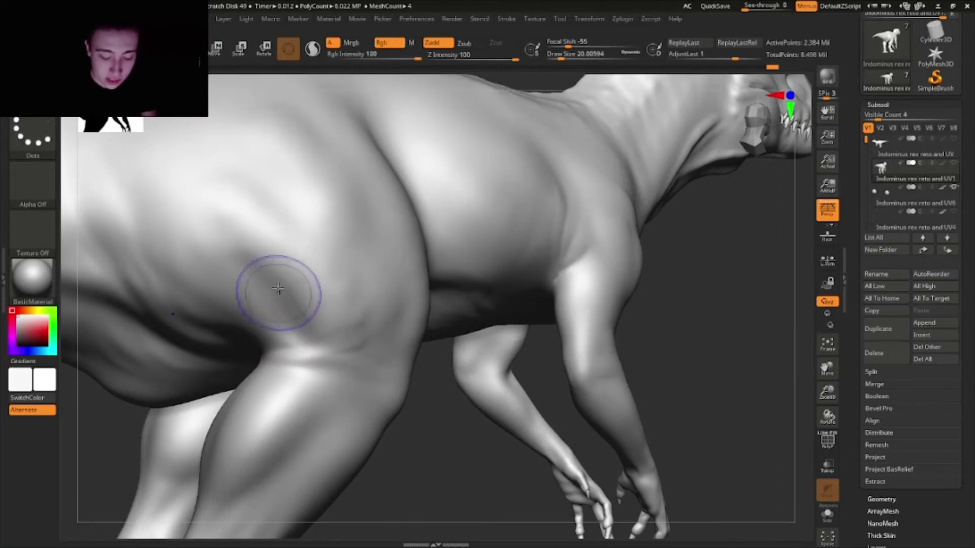
pyautogui.keyDown('shift'); pyautogui.moveTo(279, 289); pyautogui.dragTo(297, 310); pyautogui.keyUp('shift')
# Sculpt muscle strokes on the calf and long strands down the front of the lower hind leg
pyautogui.moveTo(330, 359)
pyautogui.mouseDown(button='right')
pyautogui.moveTo(328, 337)
pyautogui.moveTo(270, 363)
pyautogui.mouseUp(button='right')
pyautogui.moveTo(269, 392); pyautogui.dragTo(269, 352)
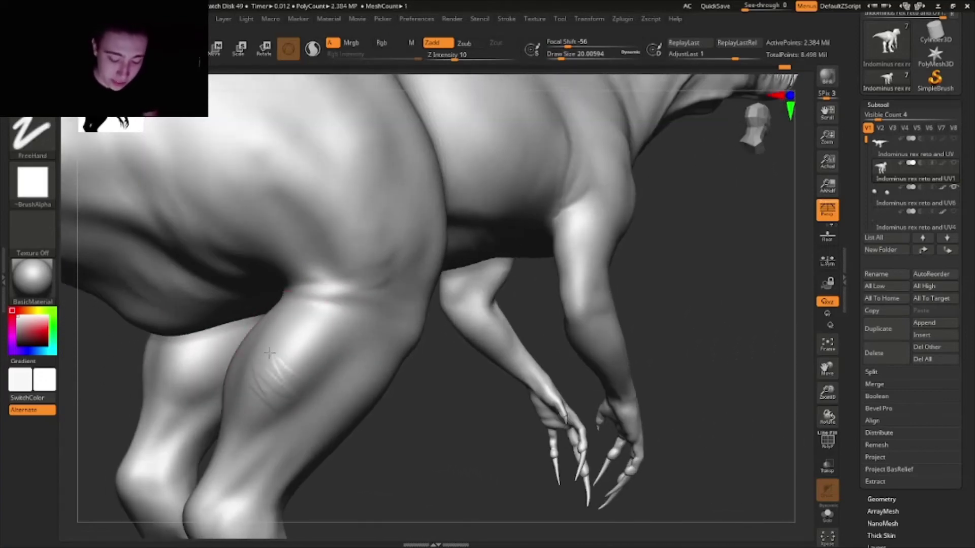
pyautogui.moveTo(336, 354); pyautogui.dragTo(269, 392)
pyautogui.moveTo(327, 373)
pyautogui.mouseDown(button='right')
pyautogui.moveTo(376, 358)
pyautogui.moveTo(350, 396)
pyautogui.mouseUp(button='right')
pyautogui.moveTo(307, 450)
pyautogui.mouseDown()
pyautogui.moveTo(378, 393)
pyautogui.moveTo(401, 355)
pyautogui.mouseUp()
pyautogui.moveTo(290, 487); pyautogui.dragTo(384, 347)
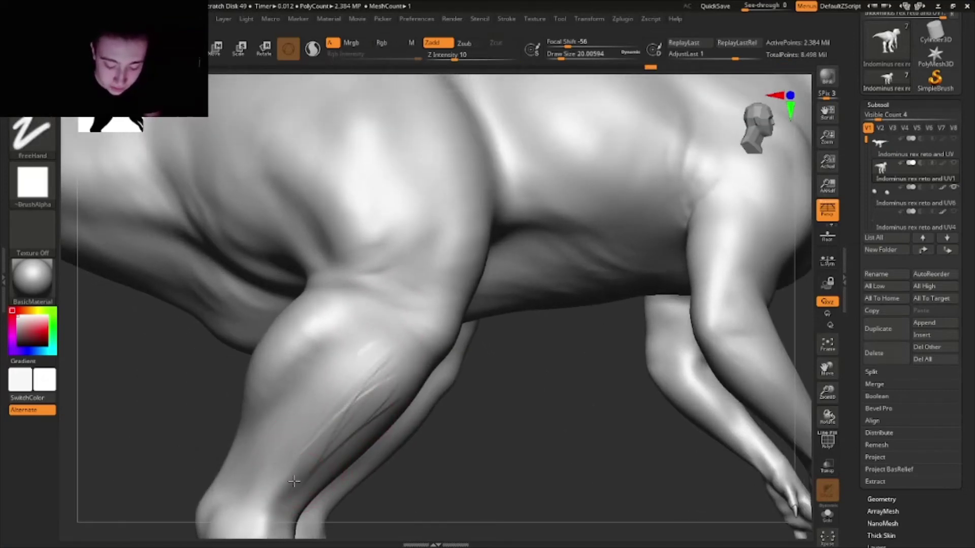
pyautogui.moveTo(317, 455); pyautogui.dragTo(384, 360)
# Reinforce the long muscle strands of the lower hind leg at draw size 18.46 and smooth them
pyautogui.click(557, 55)
pyautogui.moveTo(351, 286); pyautogui.dragTo(414, 275, button='right')
pyautogui.click(559, 55)
pyautogui.moveTo(325, 398); pyautogui.dragTo(254, 478)
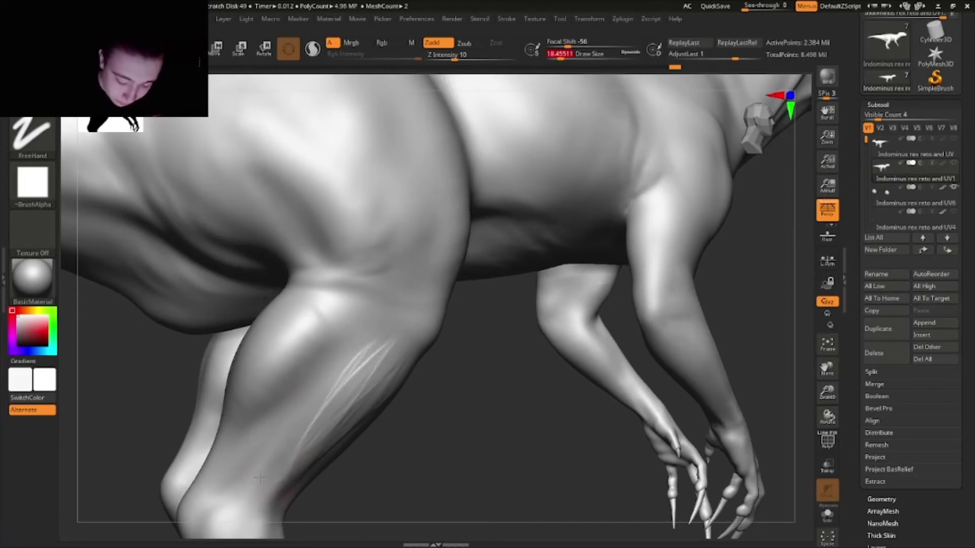
pyautogui.moveTo(345, 373)
pyautogui.mouseDown()
pyautogui.moveTo(283, 443)
pyautogui.moveTo(360, 354)
pyautogui.mouseUp()
pyautogui.moveTo(272, 439)
pyautogui.mouseDown()
pyautogui.moveTo(368, 322)
pyautogui.moveTo(285, 412)
pyautogui.mouseUp()
pyautogui.moveTo(374, 347); pyautogui.dragTo(301, 460)
pyautogui.keyDown('shift'); pyautogui.moveTo(330, 410); pyautogui.dragTo(375, 368); pyautogui.keyUp('shift')
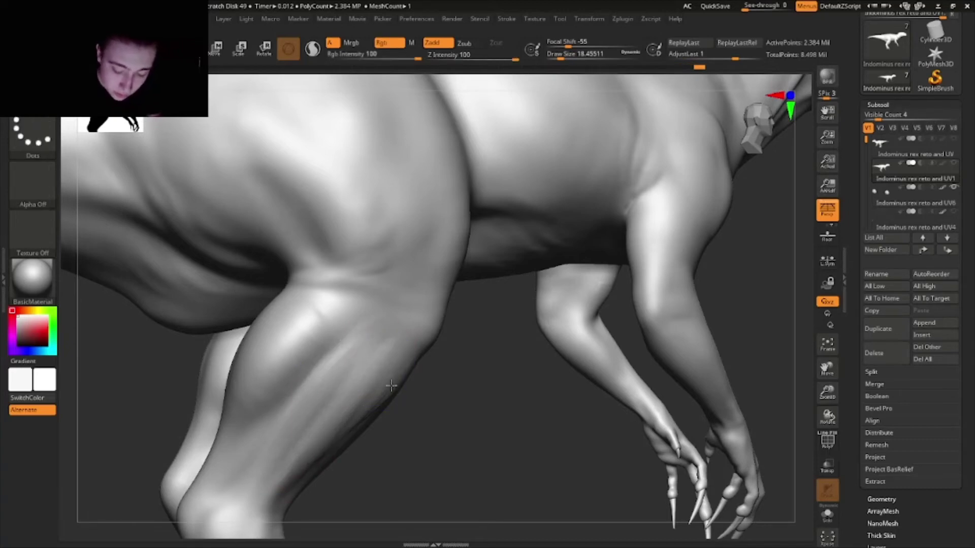
pyautogui.moveTo(443, 414)
pyautogui.keyDown('alt'); pyautogui.mouseDown()
pyautogui.moveTo(439, 394)
pyautogui.moveTo(433, 452)
pyautogui.moveTo(463, 474)
pyautogui.moveTo(454, 472)
pyautogui.mouseUp(); pyautogui.keyUp('alt')
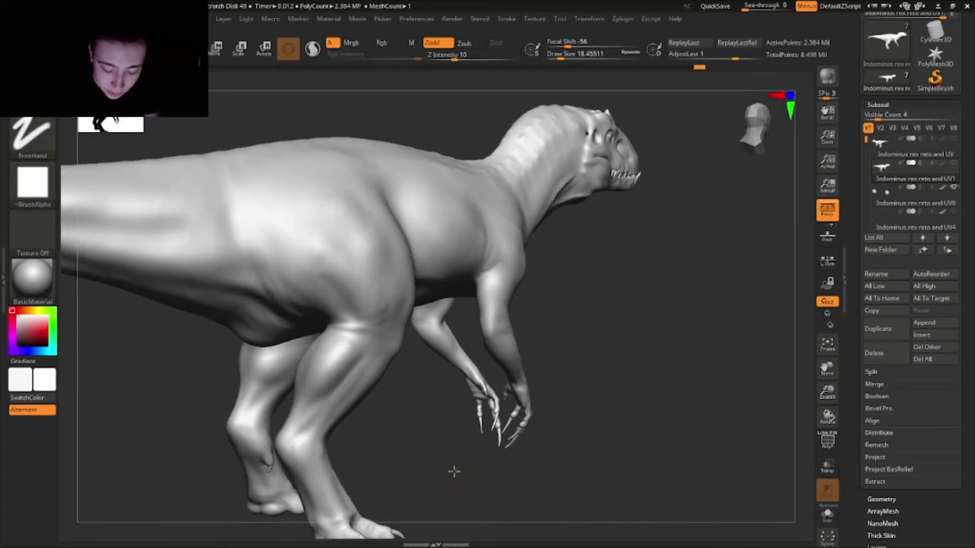
# Undo the recent muscle strokes on the lower hind leg and redo them to compare the shapes
pyautogui.keyDown('ctrl'); pyautogui.moveTo(454, 472); pyautogui.dragTo(389, 391, button='right'); pyautogui.keyUp('ctrl')
pyautogui.keyDown('shift'); pyautogui.moveTo(361, 388); pyautogui.dragTo(335, 401); pyautogui.keyUp('shift')
pyautogui.hotkey('ctrl', 'z')
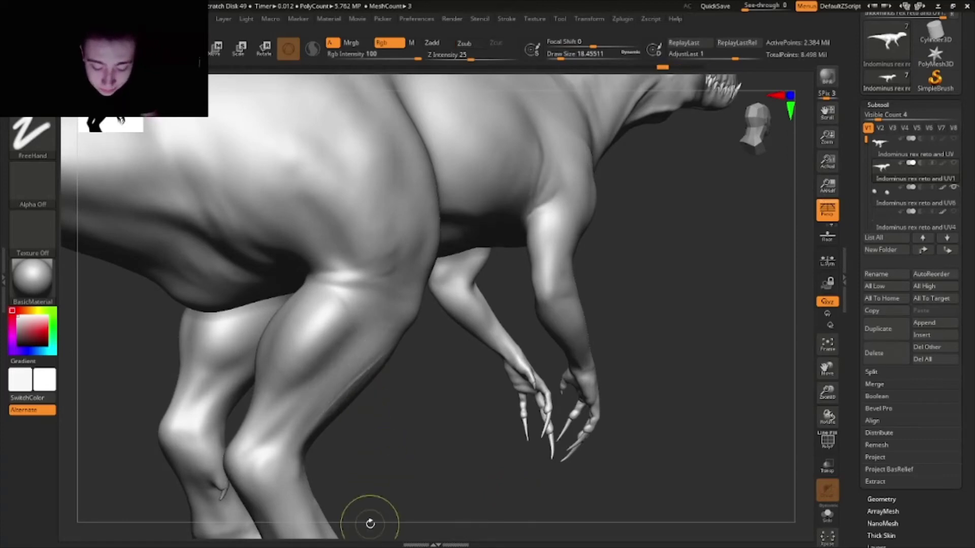
pyautogui.hotkey('ctrl', 'z')
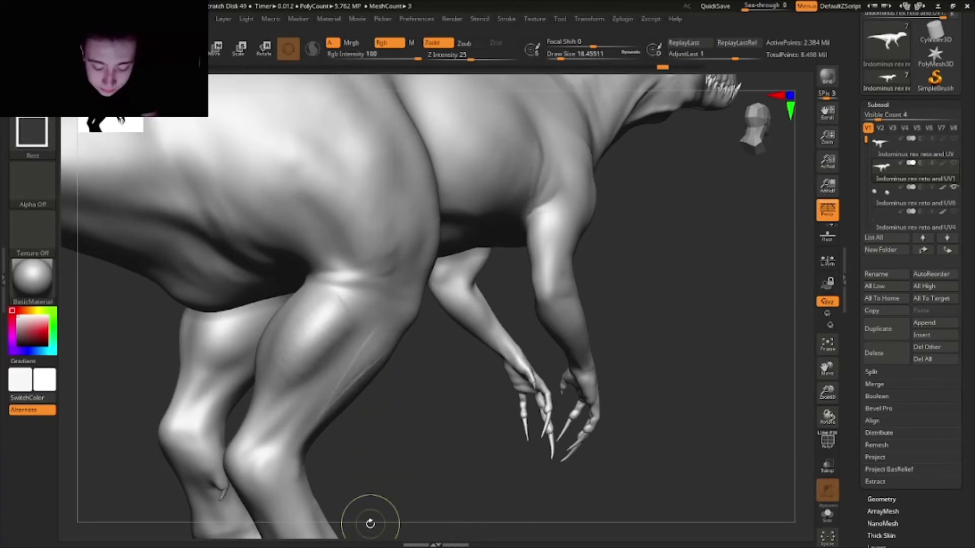
pyautogui.hotkey('ctrl', 'shift', 'z')
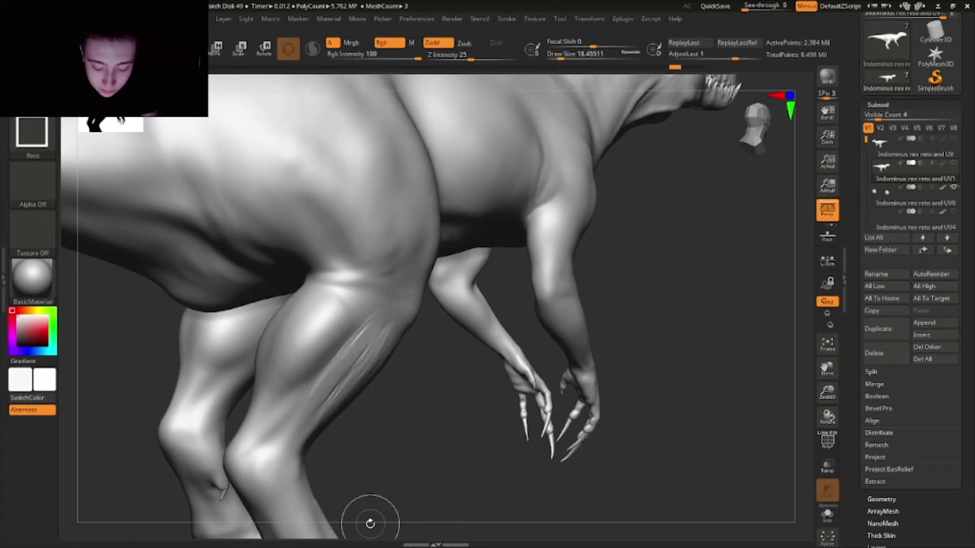
pyautogui.moveTo(370, 523)
pyautogui.mouseDown()
pyautogui.moveTo(452, 472)
pyautogui.moveTo(470, 496)
pyautogui.moveTo(543, 450)
pyautogui.moveTo(565, 466)
pyautogui.moveTo(566, 454)
pyautogui.moveTo(543, 460)
pyautogui.moveTo(561, 478)
pyautogui.moveTo(579, 457)
pyautogui.moveTo(521, 480)
pyautogui.mouseUp()
# Build a ridge of strokes from the cheek below the eye to beneath the large snout opening at draw size 6.58
pyautogui.moveTo(376, 272); pyautogui.dragTo(426, 293)
pyautogui.moveTo(426, 293)
pyautogui.keyDown('ctrl'); pyautogui.mouseDown(button='right')
pyautogui.moveTo(410, 267)
pyautogui.moveTo(384, 310)
pyautogui.mouseUp(button='right'); pyautogui.keyUp('ctrl')
pyautogui.click(557, 55)
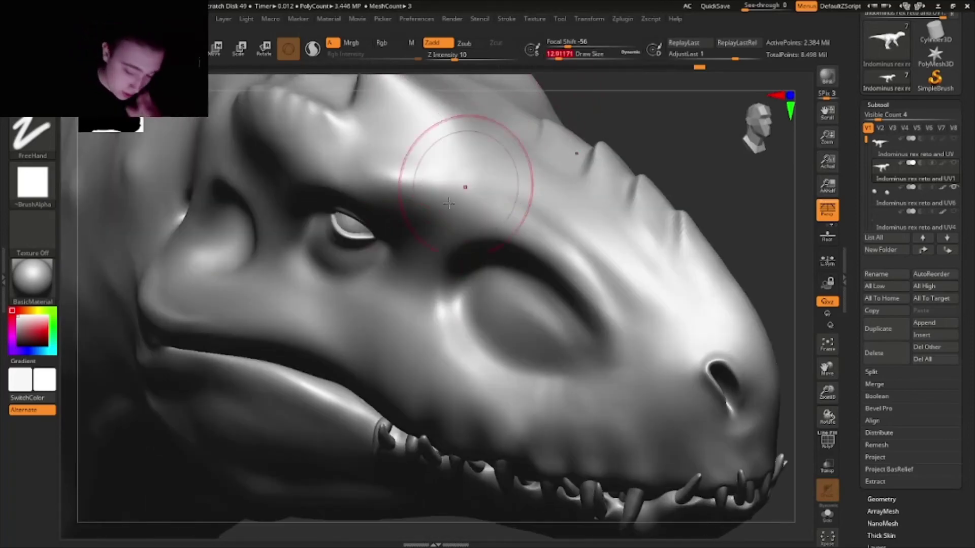
pyautogui.moveTo(465, 187); pyautogui.dragTo(453, 178, button='right')
pyautogui.moveTo(557, 54); pyautogui.dragTo(554, 54)
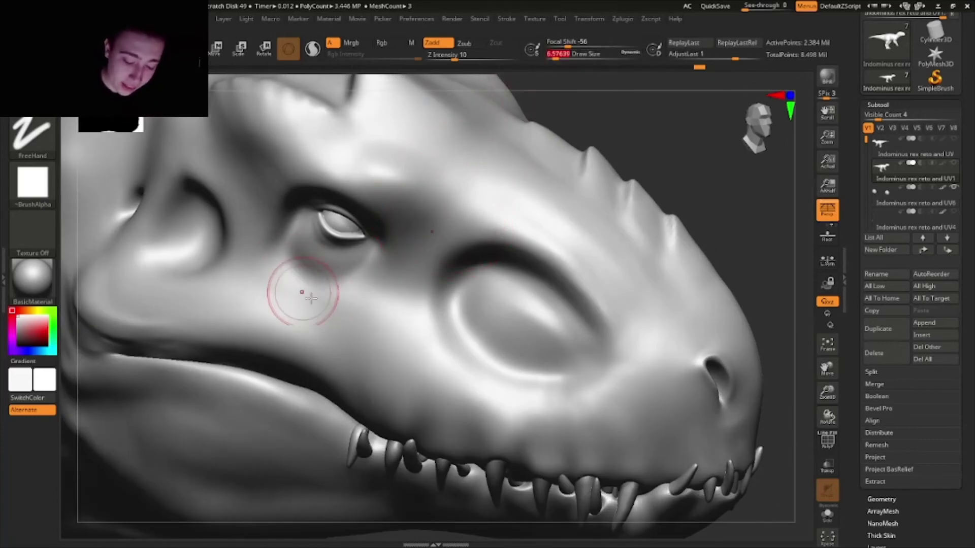
pyautogui.moveTo(232, 277)
pyautogui.mouseDown()
pyautogui.moveTo(355, 314)
pyautogui.moveTo(323, 325)
pyautogui.mouseUp()
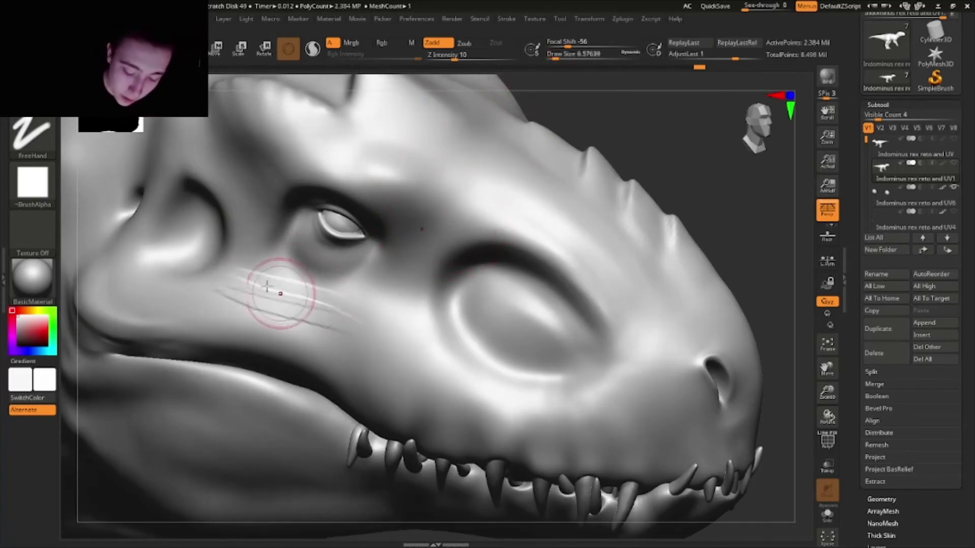
pyautogui.moveTo(280, 292)
pyautogui.mouseDown()
pyautogui.moveTo(346, 311)
pyautogui.moveTo(457, 382)
pyautogui.mouseUp()
pyautogui.moveTo(330, 296); pyautogui.dragTo(531, 407)
pyautogui.moveTo(414, 342); pyautogui.dragTo(587, 404)
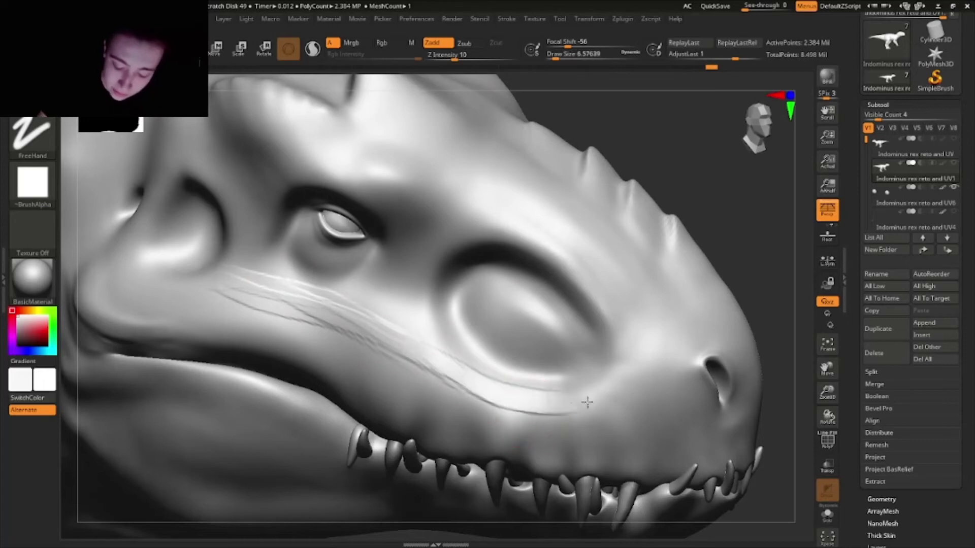
# Thicken the ridge between the cheek and snout opening with more strokes and smooth it along its length
pyautogui.moveTo(475, 381); pyautogui.dragTo(604, 396)
pyautogui.moveTo(343, 304); pyautogui.dragTo(498, 396)
pyautogui.moveTo(284, 291)
pyautogui.mouseDown()
pyautogui.moveTo(381, 348)
pyautogui.moveTo(335, 330)
pyautogui.mouseUp()
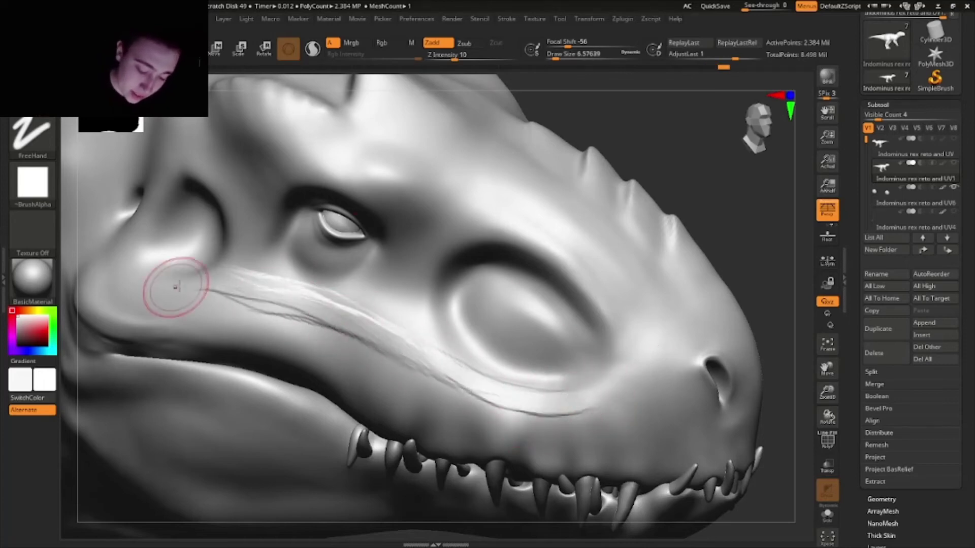
pyautogui.moveTo(203, 289); pyautogui.dragTo(401, 351)
pyautogui.moveTo(250, 287)
pyautogui.mouseDown()
pyautogui.moveTo(418, 358)
pyautogui.moveTo(589, 412)
pyautogui.moveTo(629, 378)
pyautogui.mouseUp()
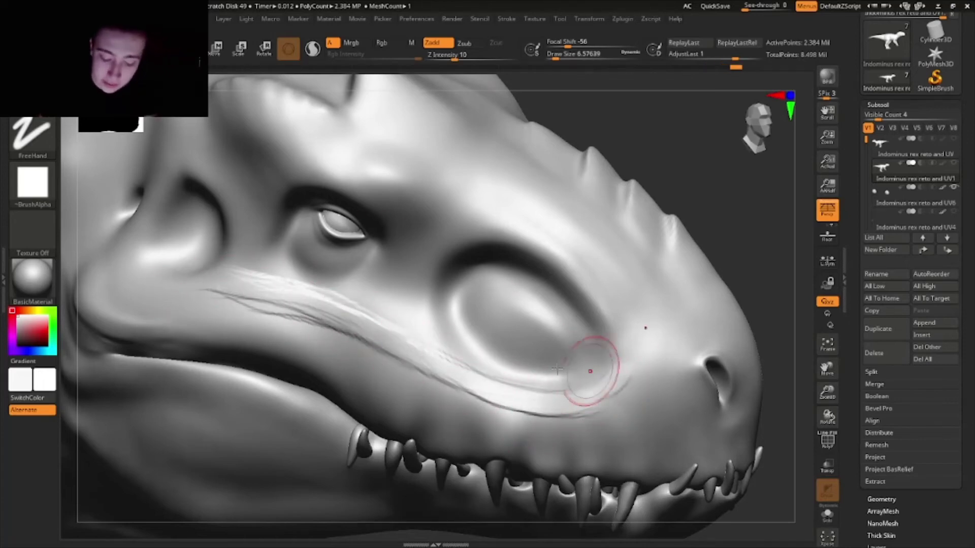
pyautogui.keyDown('shift'); pyautogui.moveTo(262, 293); pyautogui.dragTo(234, 287); pyautogui.keyUp('shift')
pyautogui.moveTo(352, 339)
pyautogui.keyDown('shift'); pyautogui.mouseDown()
pyautogui.moveTo(457, 389)
pyautogui.moveTo(578, 424)
pyautogui.mouseUp(); pyautogui.keyUp('shift')
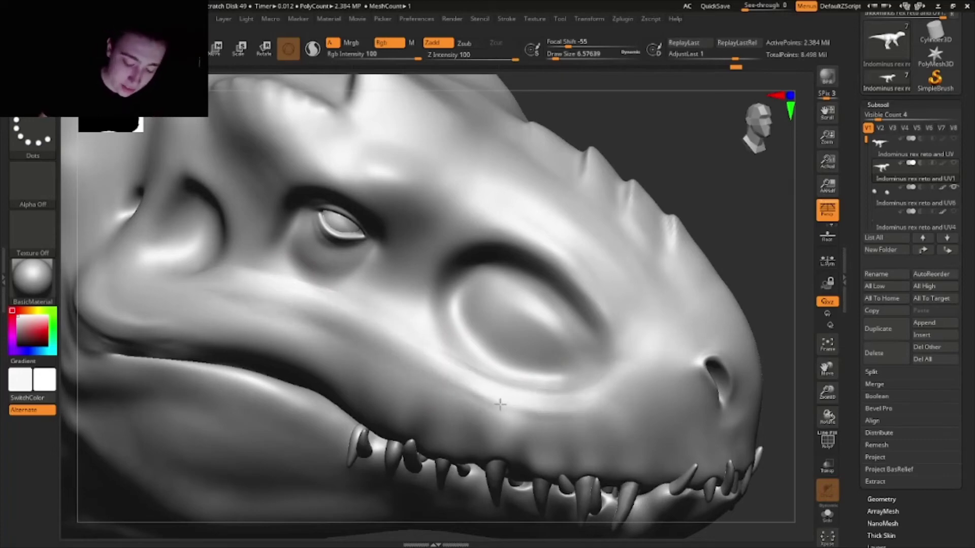
# Add diagonal muscle strands from the cheek below the eye down toward the upper lip and soften them
pyautogui.moveTo(437, 274)
pyautogui.mouseDown(button='right')
pyautogui.moveTo(284, 254)
pyautogui.moveTo(440, 288)
pyautogui.mouseUp(button='right')
pyautogui.moveTo(267, 292); pyautogui.dragTo(373, 340)
pyautogui.moveTo(277, 302); pyautogui.dragTo(364, 356)
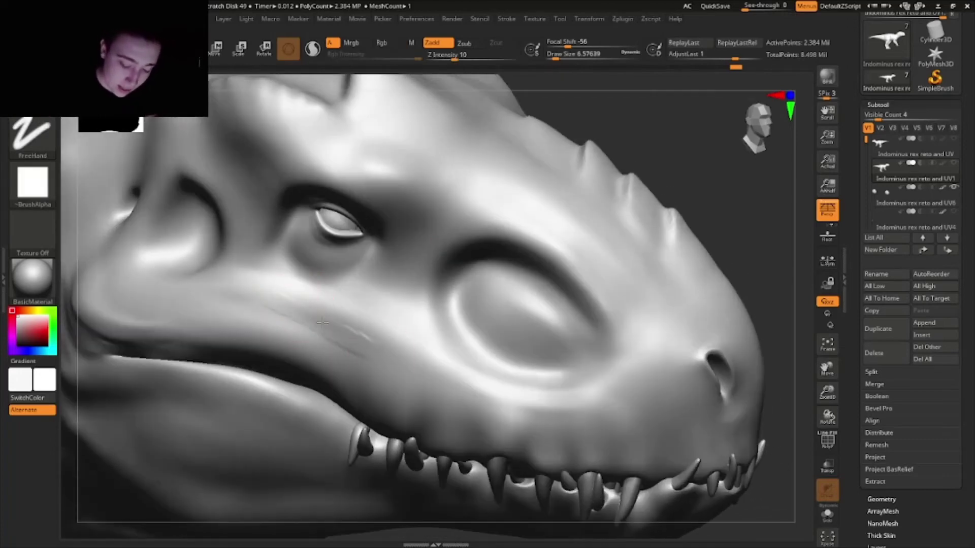
pyautogui.moveTo(246, 304); pyautogui.dragTo(345, 330)
pyautogui.moveTo(252, 308); pyautogui.dragTo(353, 366)
pyautogui.moveTo(239, 290); pyautogui.dragTo(288, 342)
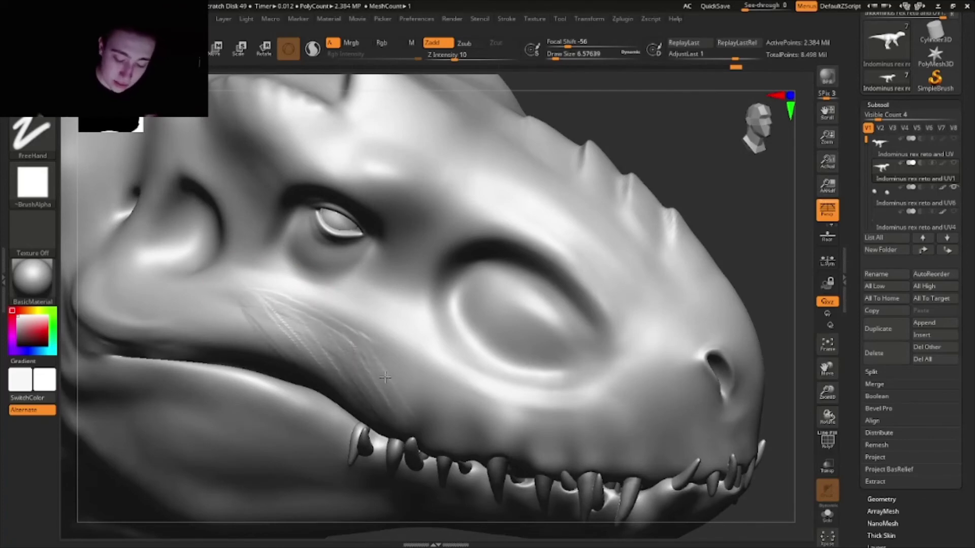
pyautogui.moveTo(433, 387)
pyautogui.mouseDown()
pyautogui.moveTo(484, 428)
pyautogui.moveTo(409, 401)
pyautogui.mouseUp()
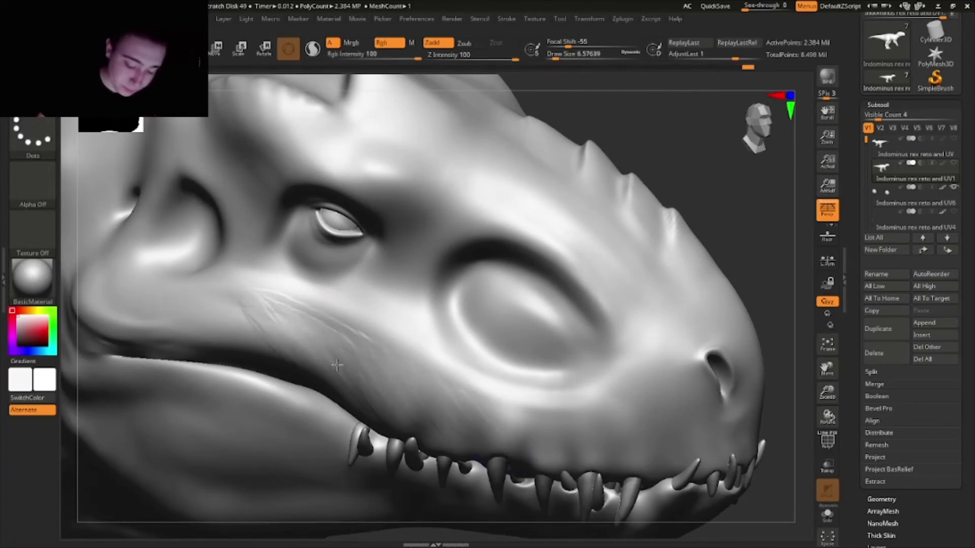
# Add light strokes above and behind the eye, then smooth them into the surrounding brow and cheek
pyautogui.moveTo(446, 317); pyautogui.dragTo(419, 216, button='right')
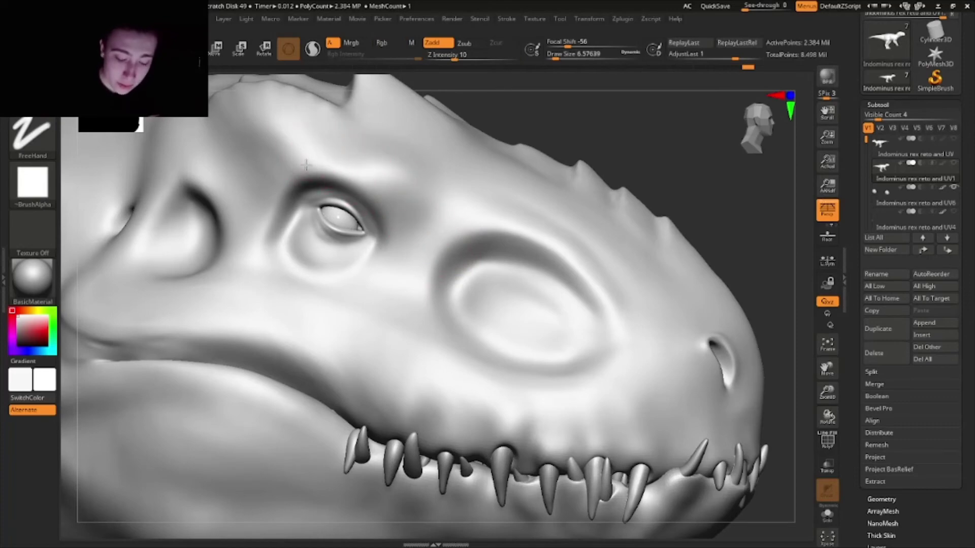
pyautogui.moveTo(360, 157)
pyautogui.mouseDown()
pyautogui.moveTo(395, 201)
pyautogui.moveTo(360, 172)
pyautogui.mouseUp()
pyautogui.moveTo(336, 157); pyautogui.dragTo(315, 181, button='right')
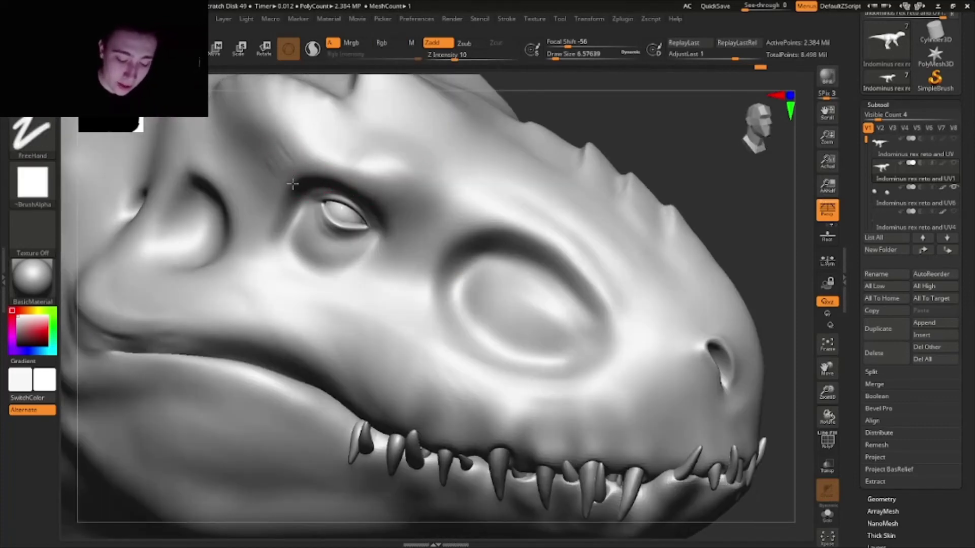
pyautogui.keyDown('shift'); pyautogui.moveTo(265, 233); pyautogui.dragTo(275, 174); pyautogui.keyUp('shift')
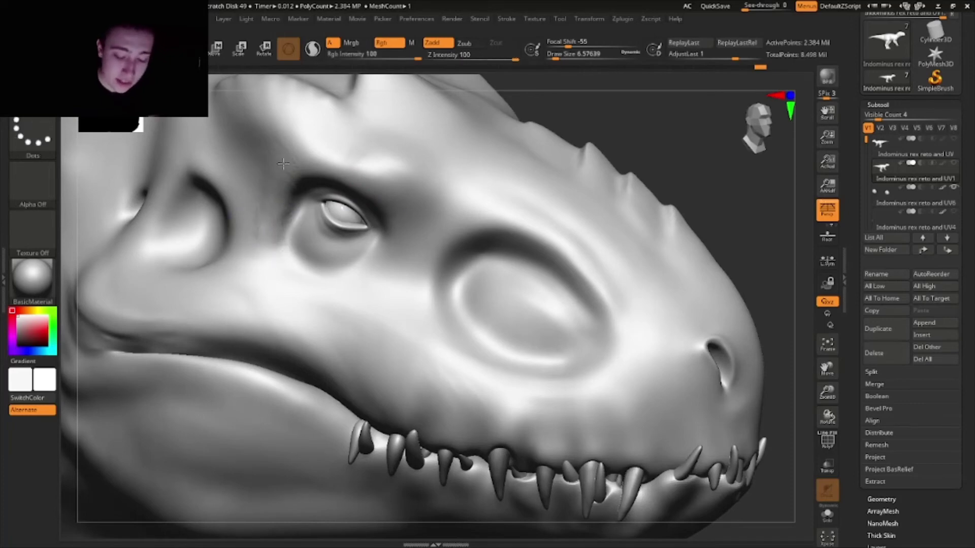
# Build a muscle strand from the jaw corner up between the ear hole and the rear skull opening, smoothing and restroking it
pyautogui.moveTo(540, 327)
pyautogui.mouseDown(button='right')
pyautogui.moveTo(522, 363)
pyautogui.moveTo(522, 333)
pyautogui.moveTo(688, 319)
pyautogui.moveTo(688, 337)
pyautogui.moveTo(690, 309)
pyautogui.moveTo(709, 322)
pyautogui.moveTo(707, 294)
pyautogui.moveTo(735, 292)
pyautogui.mouseUp(button='right')
pyautogui.moveTo(314, 389); pyautogui.dragTo(298, 369)
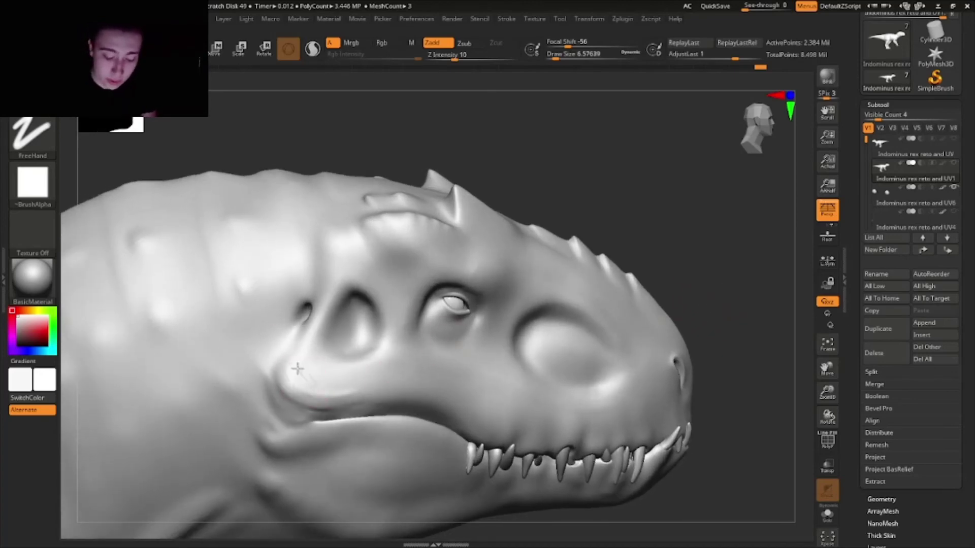
pyautogui.moveTo(335, 275); pyautogui.dragTo(339, 251)
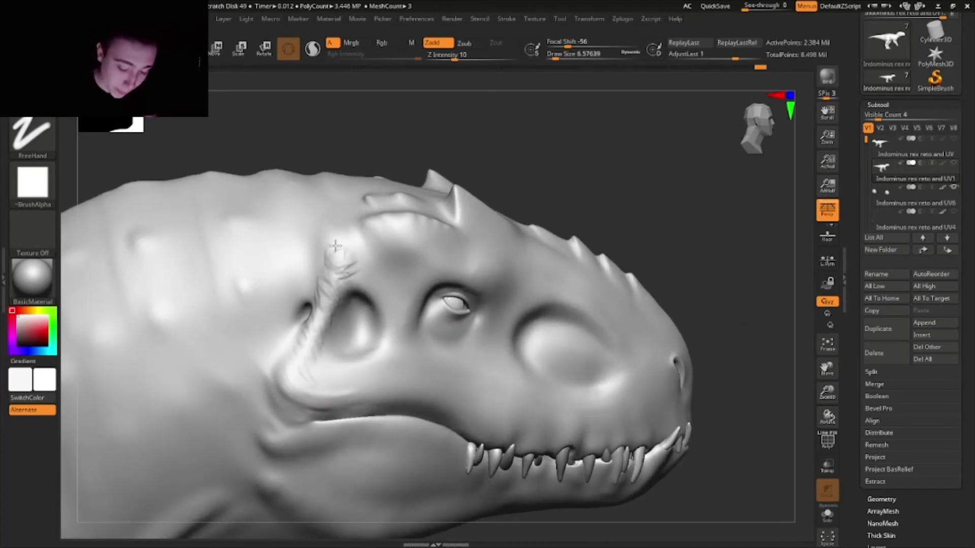
pyautogui.keyDown('shift'); pyautogui.moveTo(325, 293); pyautogui.dragTo(329, 306); pyautogui.keyUp('shift')
pyautogui.moveTo(678, 209)
pyautogui.mouseDown(button='right')
pyautogui.moveTo(663, 196)
pyautogui.moveTo(650, 218)
pyautogui.mouseUp(button='right')
pyautogui.moveTo(340, 301); pyautogui.dragTo(329, 290, button='right')
pyautogui.moveTo(317, 319); pyautogui.dragTo(305, 339)
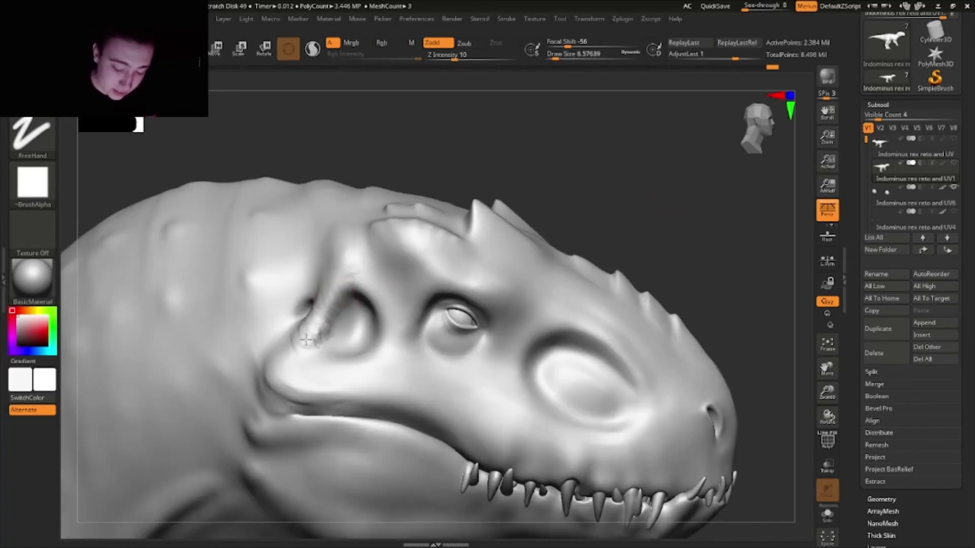
pyautogui.moveTo(342, 273); pyautogui.dragTo(350, 261)
# Sculpt two long vertical skin folds on the neck behind the head and soften them
pyautogui.moveTo(350, 265); pyautogui.dragTo(344, 264, button='right')
pyautogui.moveTo(235, 298); pyautogui.dragTo(222, 229)
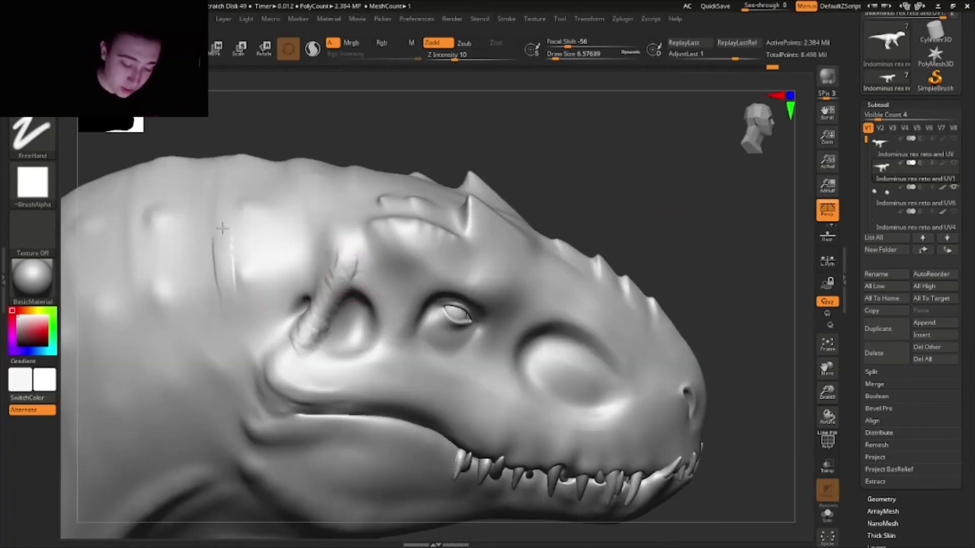
pyautogui.moveTo(148, 337); pyautogui.dragTo(137, 165)
pyautogui.press('shift')
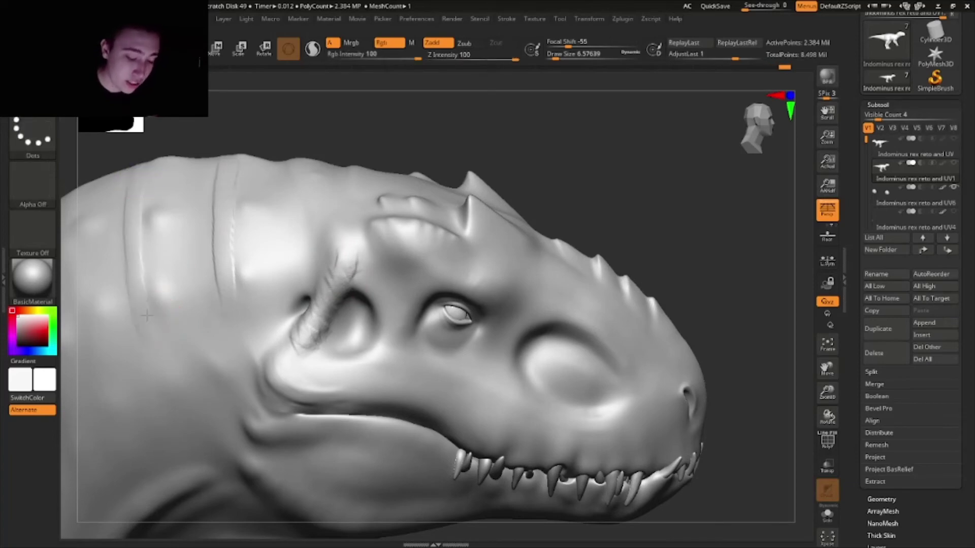
# Stroke along the rear and upper rim of the large snout opening, then smooth the area between it and the eye
pyautogui.moveTo(472, 330)
pyautogui.mouseDown(button='right')
pyautogui.moveTo(548, 358)
pyautogui.moveTo(512, 335)
pyautogui.mouseUp(button='right')
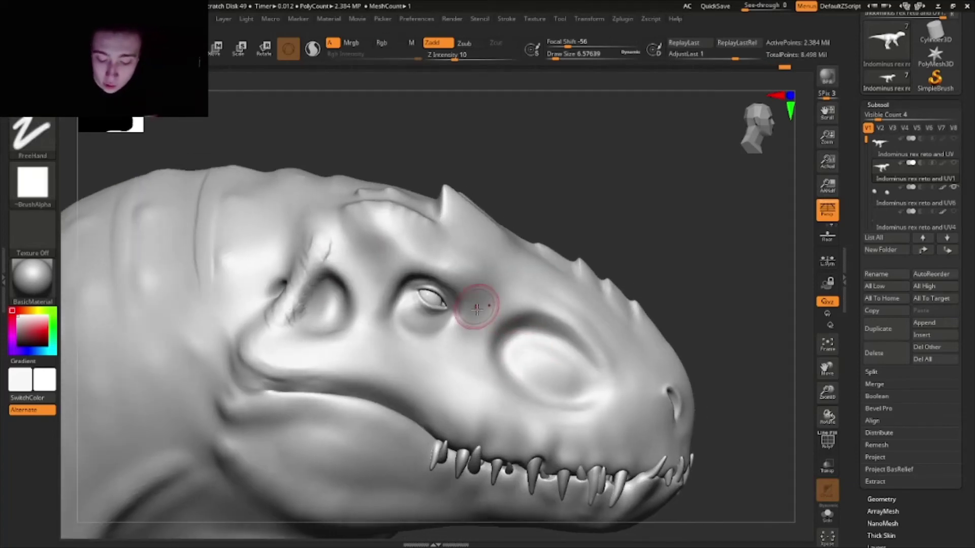
pyautogui.moveTo(476, 309); pyautogui.dragTo(499, 330, button='right')
pyautogui.moveTo(499, 355); pyautogui.dragTo(498, 381)
pyautogui.moveTo(496, 334)
pyautogui.mouseDown()
pyautogui.moveTo(509, 320)
pyautogui.moveTo(547, 313)
pyautogui.mouseUp()
pyautogui.press('shift')
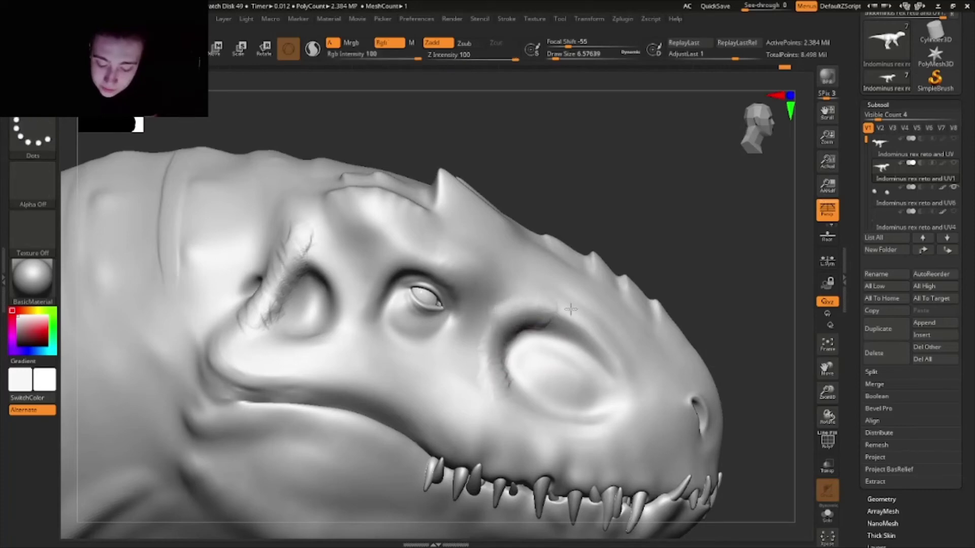
pyautogui.moveTo(487, 324)
pyautogui.keyDown('shift'); pyautogui.mouseDown()
pyautogui.moveTo(499, 317)
pyautogui.moveTo(466, 317)
pyautogui.moveTo(476, 298)
pyautogui.mouseUp(); pyautogui.keyUp('shift')
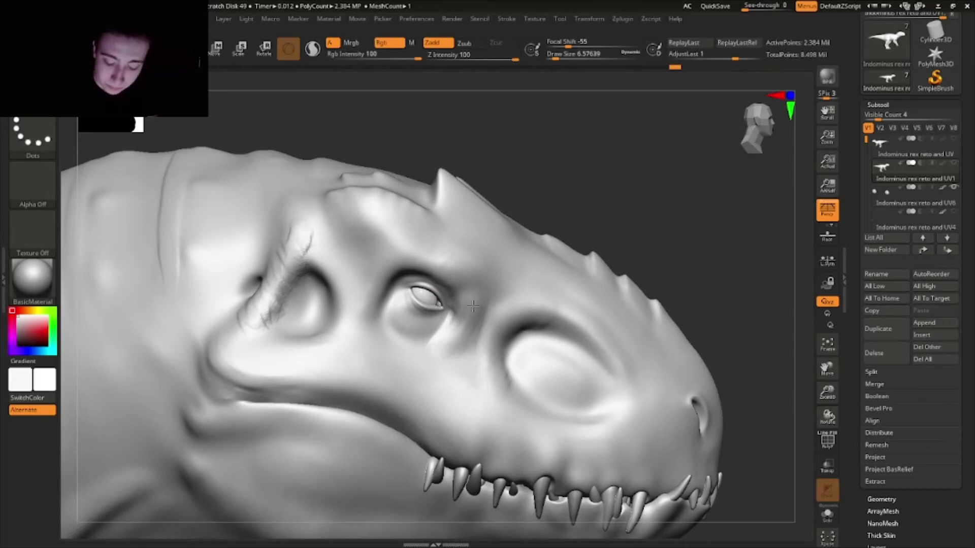
# Build up the surface between the eye and snout opening, and emphasize the opening's upper rim with long strokes
pyautogui.moveTo(581, 271); pyautogui.dragTo(530, 253, button='right')
pyautogui.moveTo(463, 351)
pyautogui.mouseDown()
pyautogui.moveTo(475, 351)
pyautogui.moveTo(504, 307)
pyautogui.moveTo(487, 320)
pyautogui.mouseUp()
pyautogui.moveTo(622, 299); pyautogui.dragTo(587, 323, button='right')
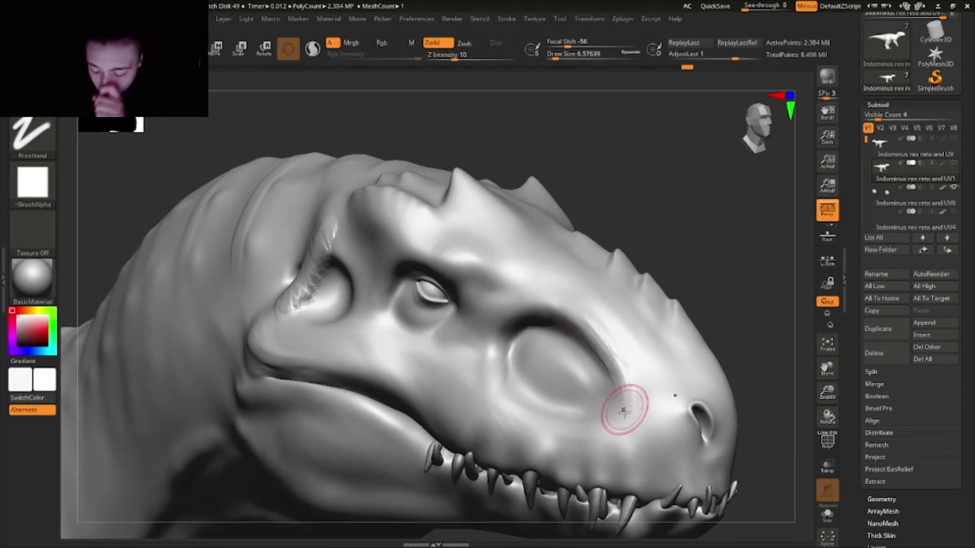
pyautogui.moveTo(620, 372)
pyautogui.mouseDown()
pyautogui.moveTo(569, 313)
pyautogui.moveTo(511, 307)
pyautogui.mouseUp()
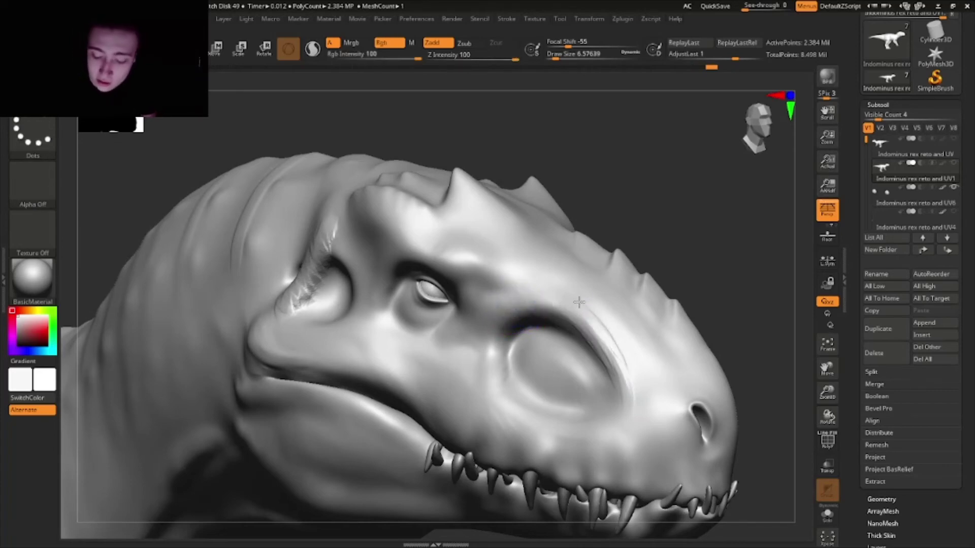
# Add volume on the snout between the opening's upper rim and the row of horns, then smooth it
pyautogui.moveTo(591, 313); pyautogui.dragTo(642, 316, button='right')
pyautogui.moveTo(647, 330); pyautogui.dragTo(629, 355)
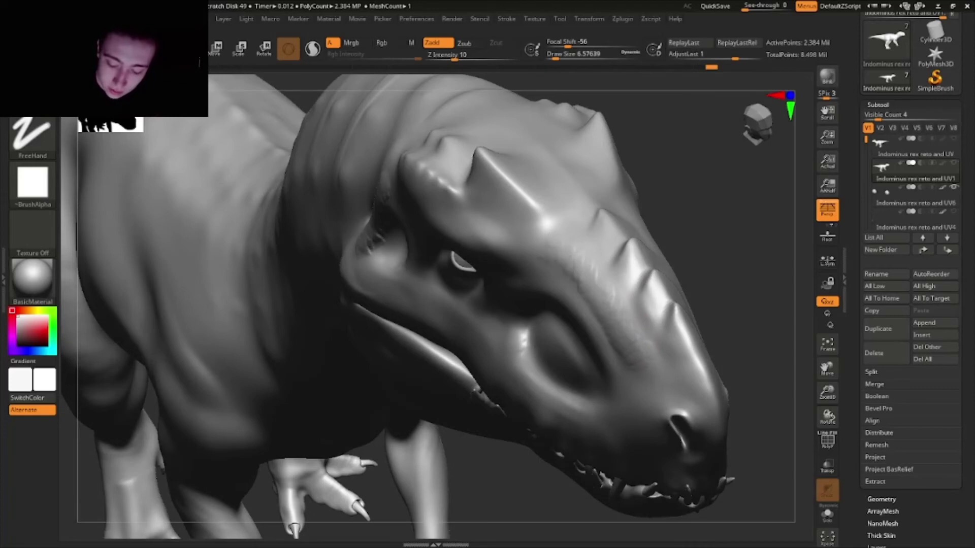
pyautogui.press('shift')
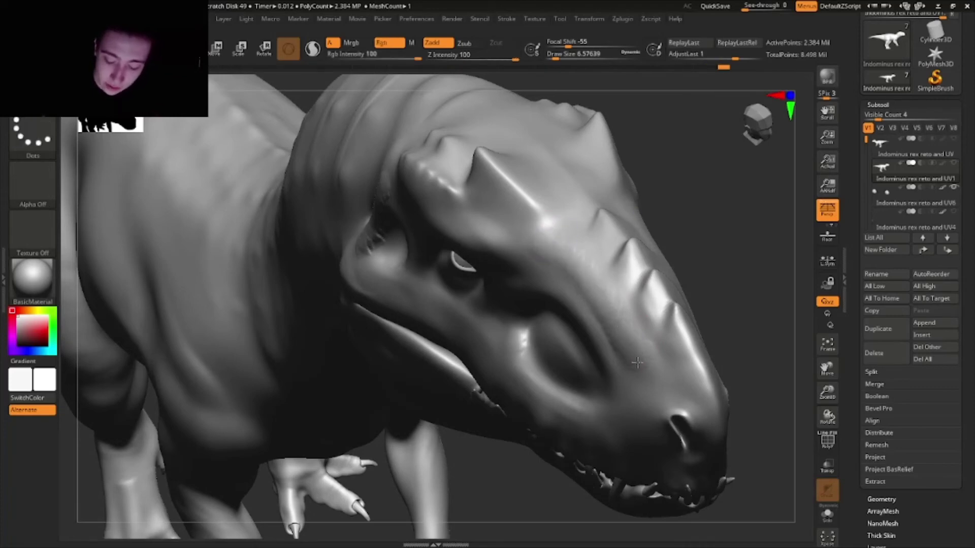
# Add strokes on the brow above the eye and around the rear skull opening, then smooth the ridges
pyautogui.moveTo(638, 363); pyautogui.dragTo(650, 340, button='right')
pyautogui.moveTo(633, 394); pyautogui.dragTo(643, 349, button='right')
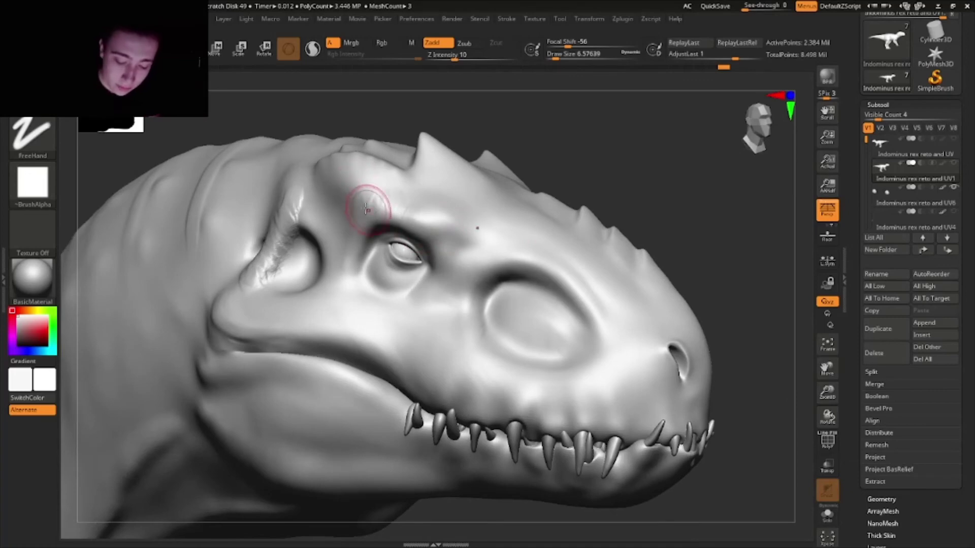
pyautogui.moveTo(319, 168)
pyautogui.mouseDown()
pyautogui.moveTo(353, 206)
pyautogui.moveTo(373, 205)
pyautogui.mouseUp()
pyautogui.moveTo(357, 166); pyautogui.dragTo(410, 209)
pyautogui.keyDown('shift'); pyautogui.moveTo(338, 192); pyautogui.dragTo(329, 182); pyautogui.keyUp('shift')
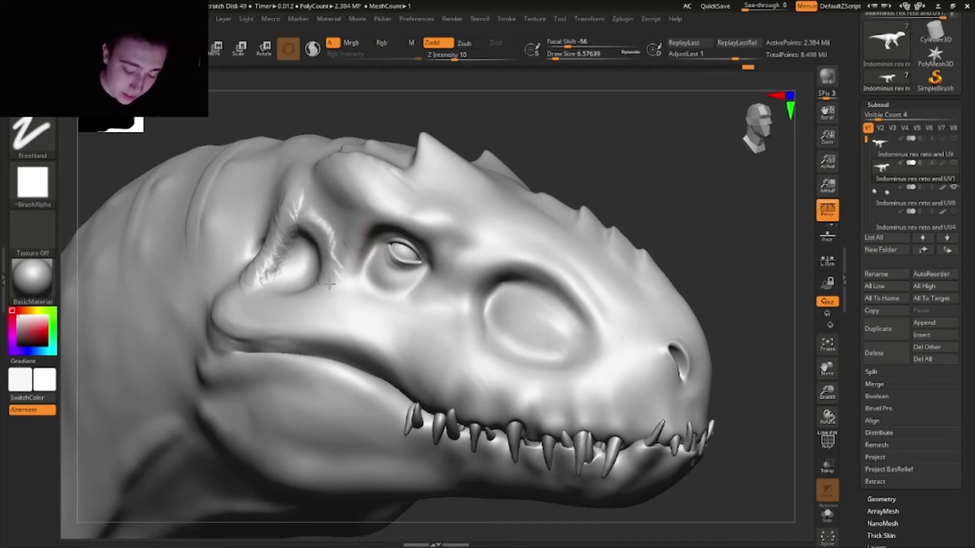
pyautogui.press('shift')
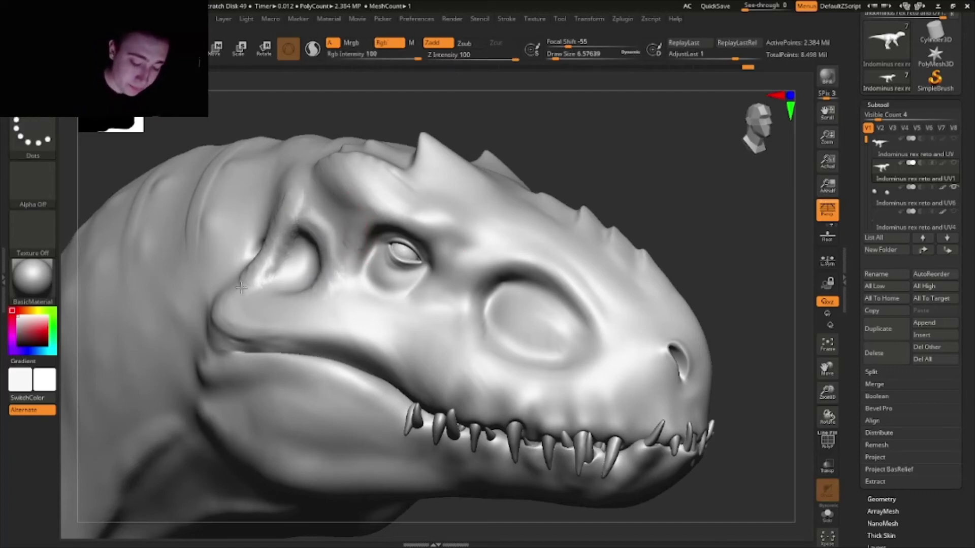
# Reduce the draw size to 4.29964 and add fine strokes around the snout opening's rear rim and the eye socket
pyautogui.moveTo(601, 394)
pyautogui.keyDown('ctrl'); pyautogui.mouseDown(button='right')
pyautogui.moveTo(638, 324)
pyautogui.moveTo(729, 353)
pyautogui.moveTo(730, 389)
pyautogui.moveTo(711, 364)
pyautogui.moveTo(720, 404)
pyautogui.mouseUp(button='right'); pyautogui.keyUp('ctrl')
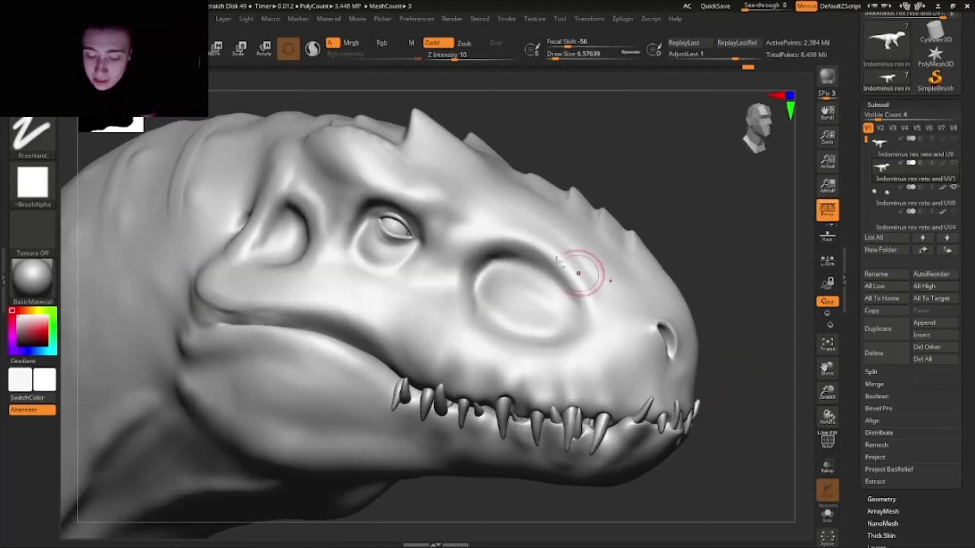
pyautogui.keyDown('alt'); pyautogui.moveTo(560, 262); pyautogui.dragTo(570, 290, button='right'); pyautogui.keyUp('alt')
pyautogui.keyDown('ctrl'); pyautogui.moveTo(569, 290); pyautogui.dragTo(572, 325, button='right'); pyautogui.keyUp('ctrl')
pyautogui.click(554, 56)
pyautogui.moveTo(444, 265)
pyautogui.mouseDown()
pyautogui.moveTo(454, 273)
pyautogui.moveTo(435, 309)
pyautogui.mouseUp()
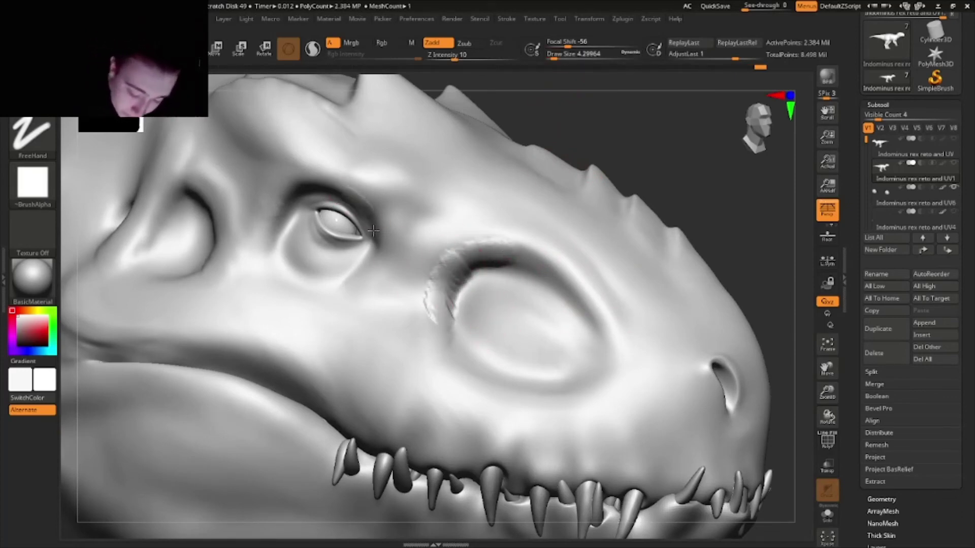
pyautogui.moveTo(373, 231); pyautogui.dragTo(357, 194)
pyautogui.moveTo(306, 234)
pyautogui.mouseDown()
pyautogui.moveTo(349, 254)
pyautogui.moveTo(290, 246)
pyautogui.moveTo(345, 258)
pyautogui.moveTo(308, 254)
pyautogui.moveTo(362, 252)
pyautogui.mouseUp()
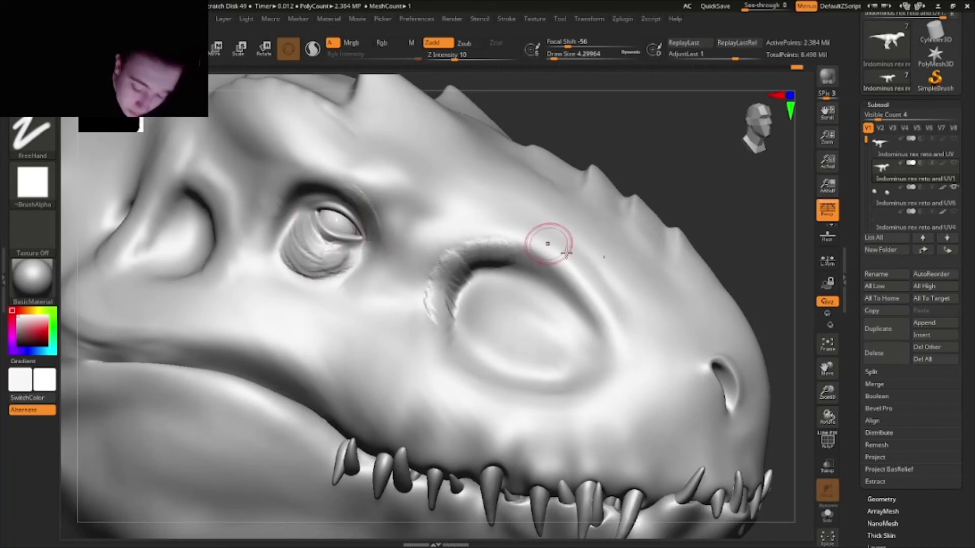
# Switch to the detailed Indominus rex reto and UV subtool and examine its body and head for comparison
pyautogui.keyDown('alt'); pyautogui.moveTo(771, 387); pyautogui.dragTo(761, 350); pyautogui.keyUp('alt')
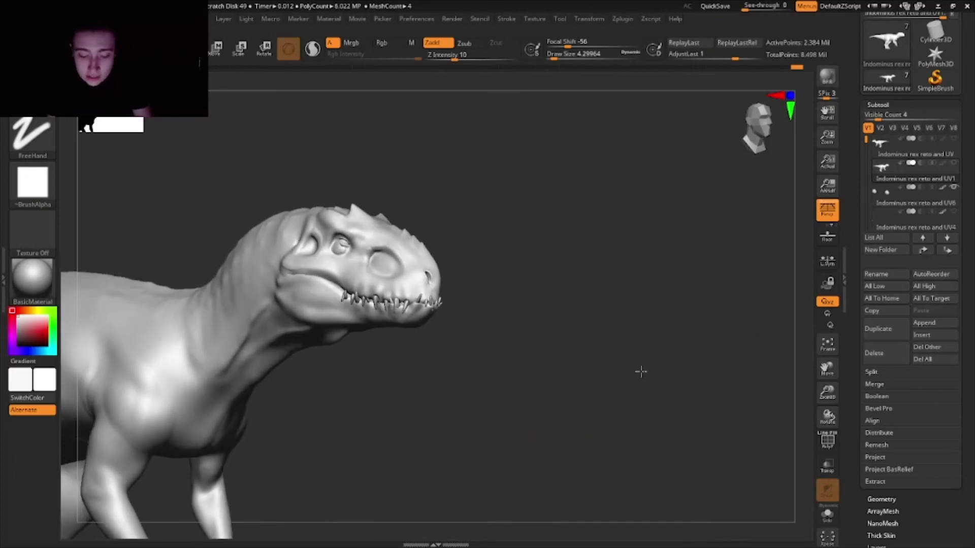
pyautogui.keyDown('alt'); pyautogui.moveTo(640, 372); pyautogui.dragTo(711, 382); pyautogui.keyUp('alt')
pyautogui.keyDown('alt'); pyautogui.moveTo(712, 383); pyautogui.dragTo(699, 354); pyautogui.keyUp('alt')
pyautogui.click(922, 154)
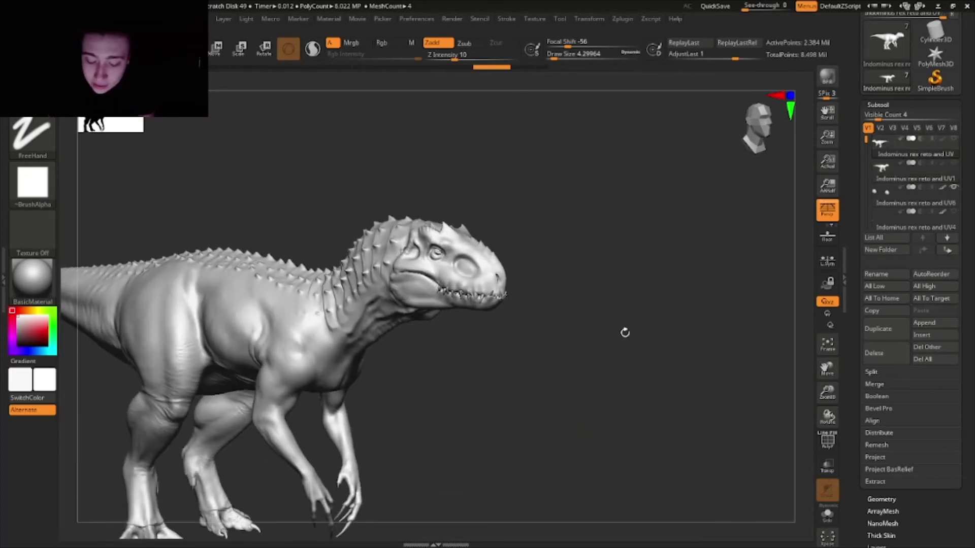
pyautogui.keyDown('alt'); pyautogui.moveTo(624, 333); pyautogui.dragTo(742, 431); pyautogui.keyUp('alt')
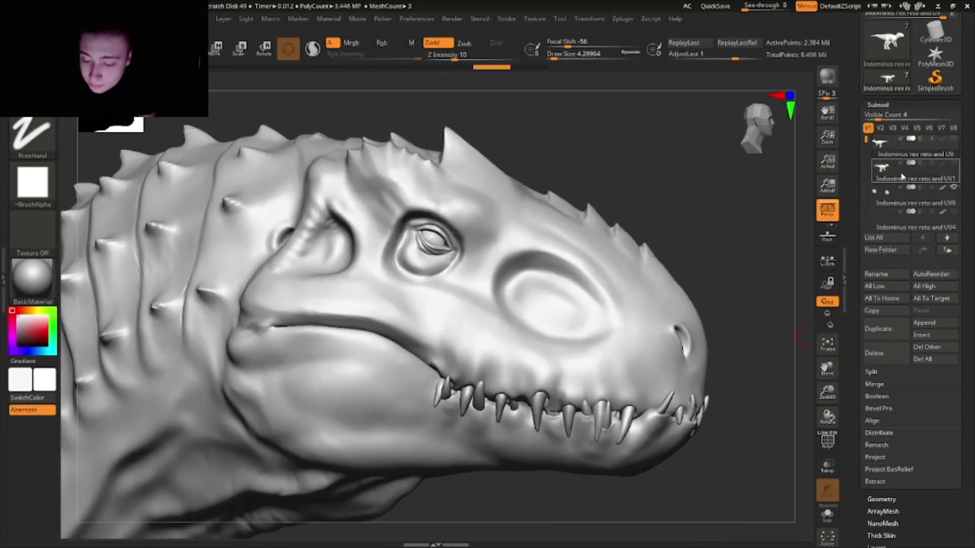
# Return to the Indominus rex reto and UV1 subtool and define the upper eyelid area with the Standard brush
pyautogui.moveTo(751, 187)
pyautogui.mouseDown()
pyautogui.moveTo(687, 193)
pyautogui.moveTo(666, 233)
pyautogui.mouseUp()
pyautogui.press('b')
pyautogui.press('s')
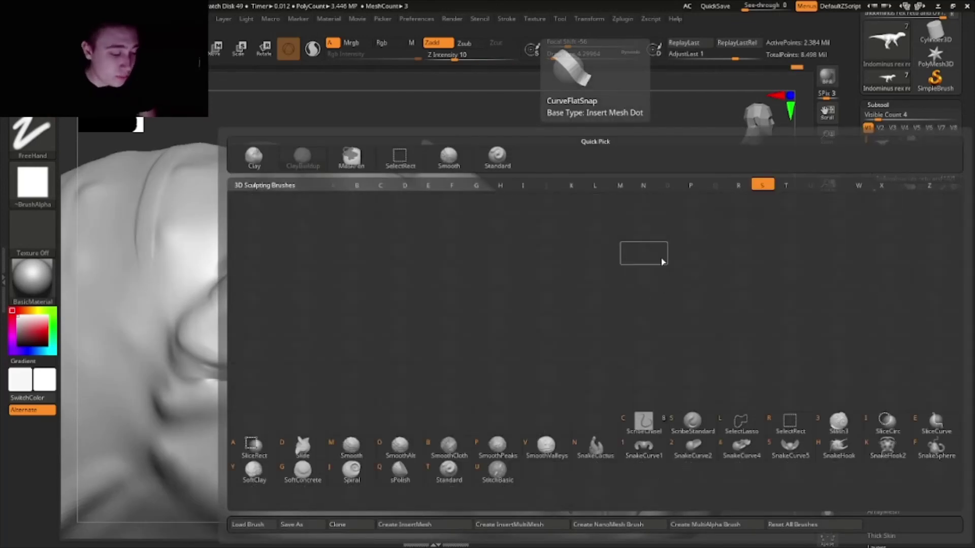
pyautogui.press('t')
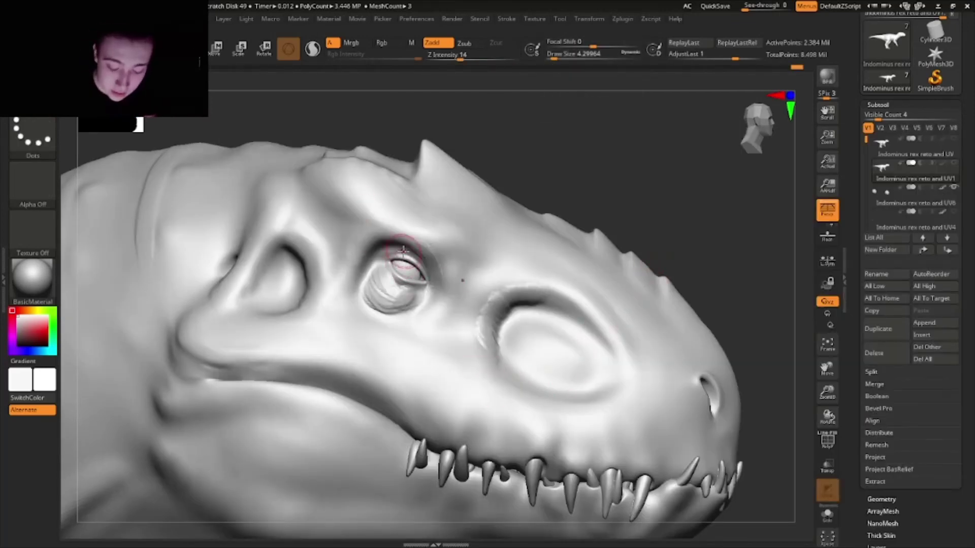
pyautogui.moveTo(403, 250); pyautogui.dragTo(399, 259, button='right')
pyautogui.moveTo(397, 258); pyautogui.dragTo(430, 264)
pyautogui.moveTo(429, 264)
pyautogui.mouseDown(button='right')
pyautogui.moveTo(443, 278)
pyautogui.moveTo(433, 269)
pyautogui.mouseUp(button='right')
pyautogui.moveTo(358, 263)
pyautogui.mouseDown(button='right')
pyautogui.moveTo(337, 241)
pyautogui.moveTo(410, 251)
pyautogui.mouseUp(button='right')
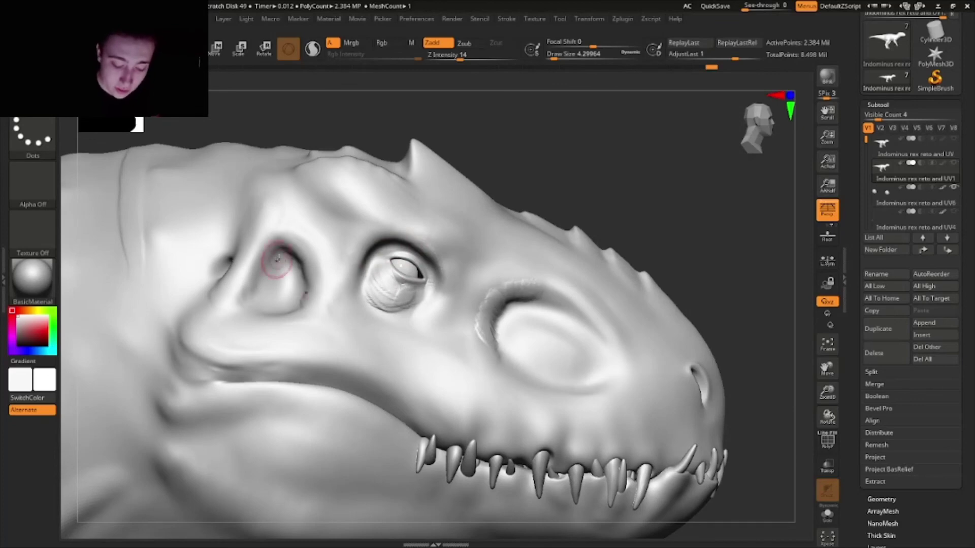
pyautogui.moveTo(300, 266)
pyautogui.mouseDown(button='right')
pyautogui.moveTo(533, 314)
pyautogui.moveTo(508, 324)
pyautogui.mouseUp(button='right')
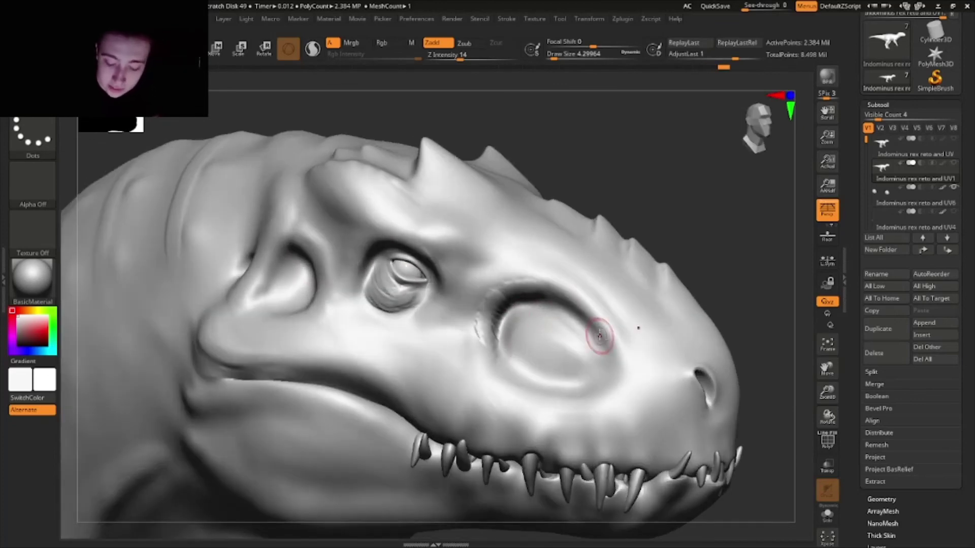
# Display the detailed Indominus rex reto and UV subtool again and examine its finished head and neck
pyautogui.moveTo(645, 330); pyautogui.dragTo(434, 275, button='right')
pyautogui.moveTo(420, 324)
pyautogui.keyDown('ctrl'); pyautogui.mouseDown(button='right')
pyautogui.moveTo(559, 239)
pyautogui.moveTo(589, 250)
pyautogui.moveTo(600, 300)
pyautogui.moveTo(592, 330)
pyautogui.moveTo(609, 322)
pyautogui.moveTo(635, 425)
pyautogui.mouseUp(button='right'); pyautogui.keyUp('ctrl')
pyautogui.click(929, 152)
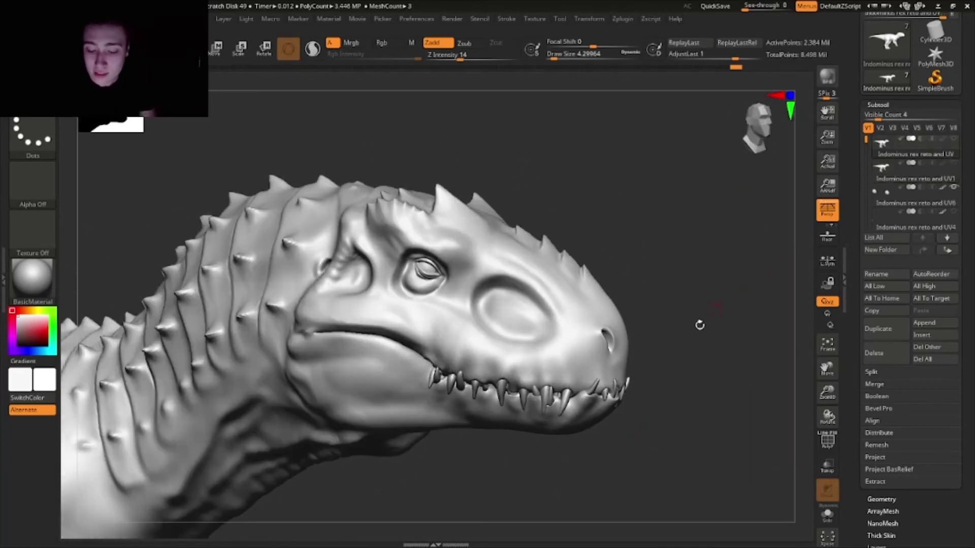
pyautogui.moveTo(688, 337)
pyautogui.mouseDown()
pyautogui.moveTo(692, 331)
pyautogui.moveTo(693, 345)
pyautogui.mouseUp()
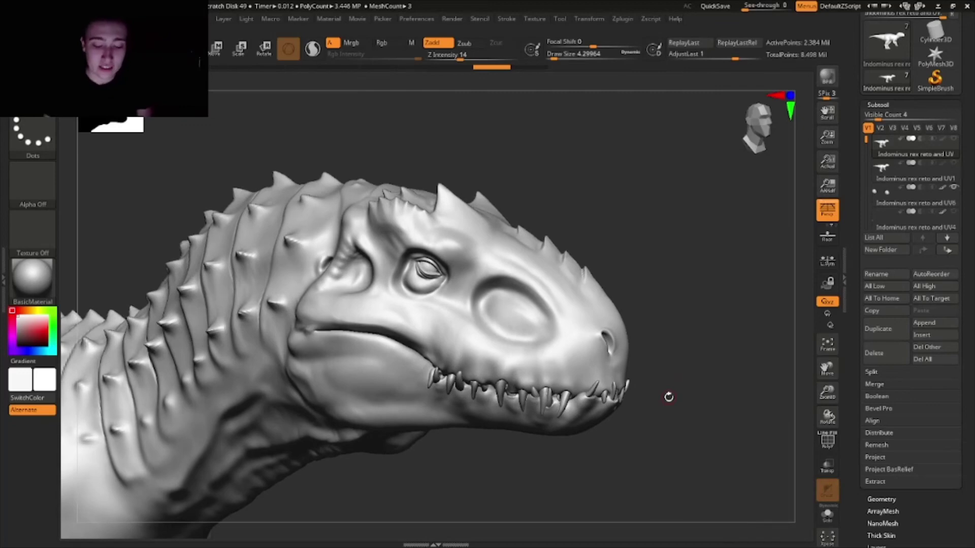